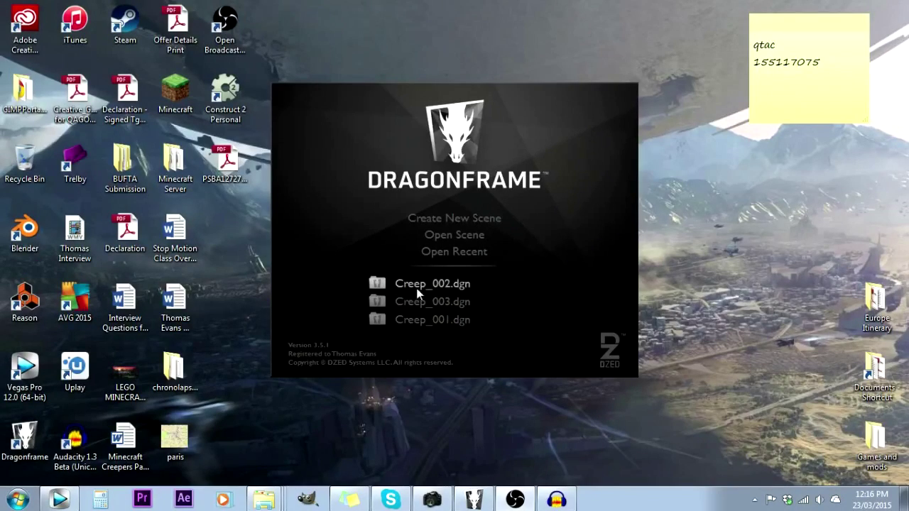
Step: Open the Creep_003.dgn scene and load its take 02
click(428, 311)
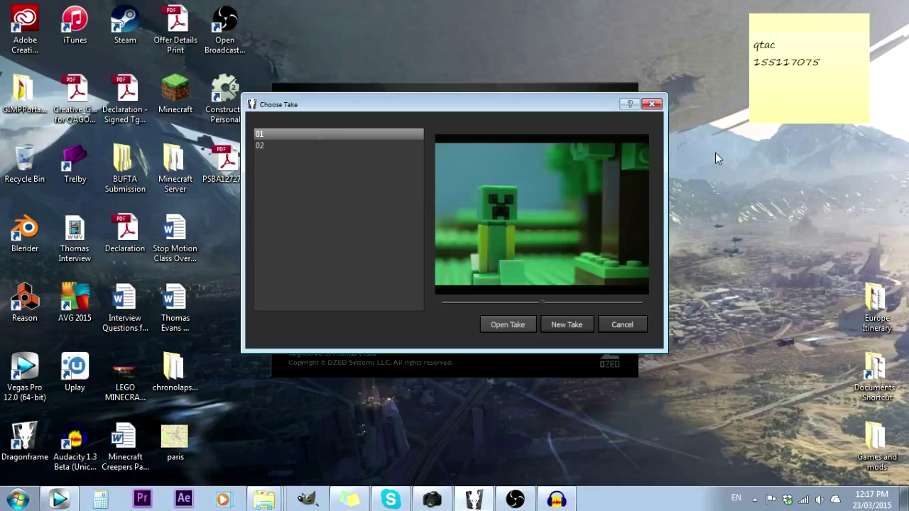
click(298, 146)
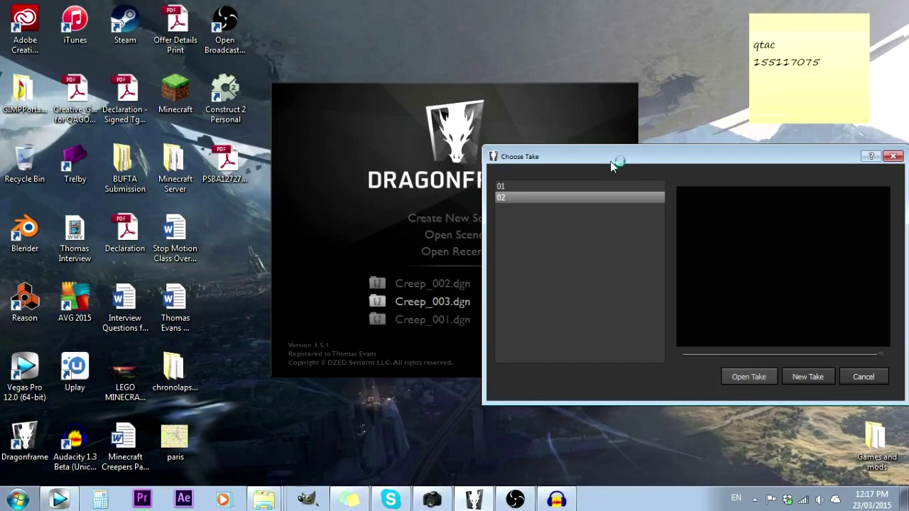
drag(613, 165, 194, 136)
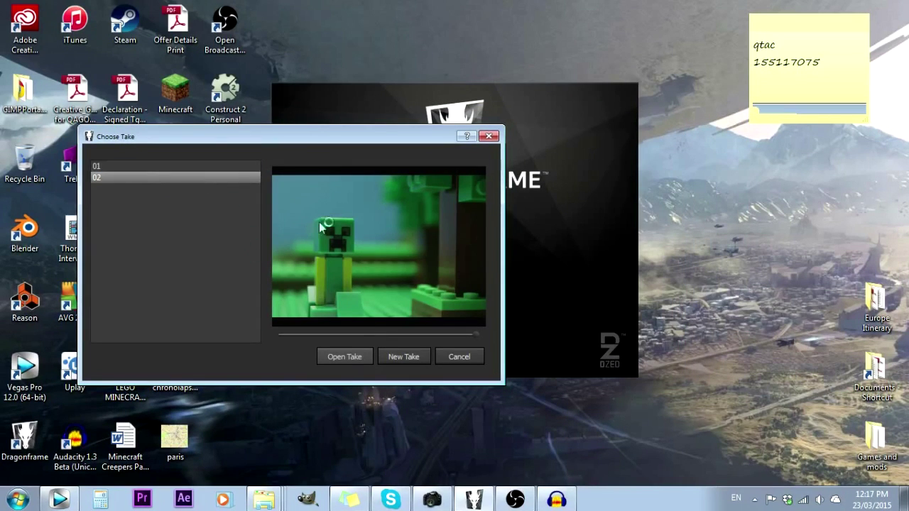
click(333, 360)
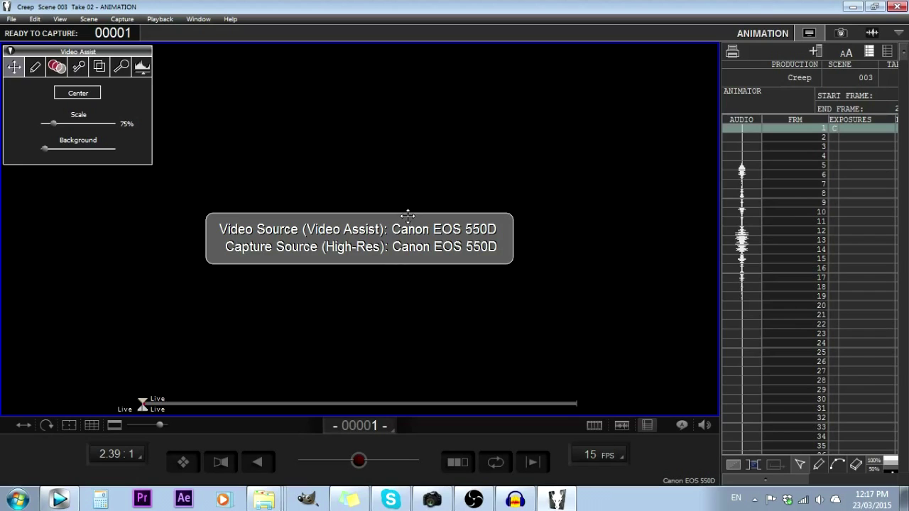
click(11, 18)
mouse_move(30, 172)
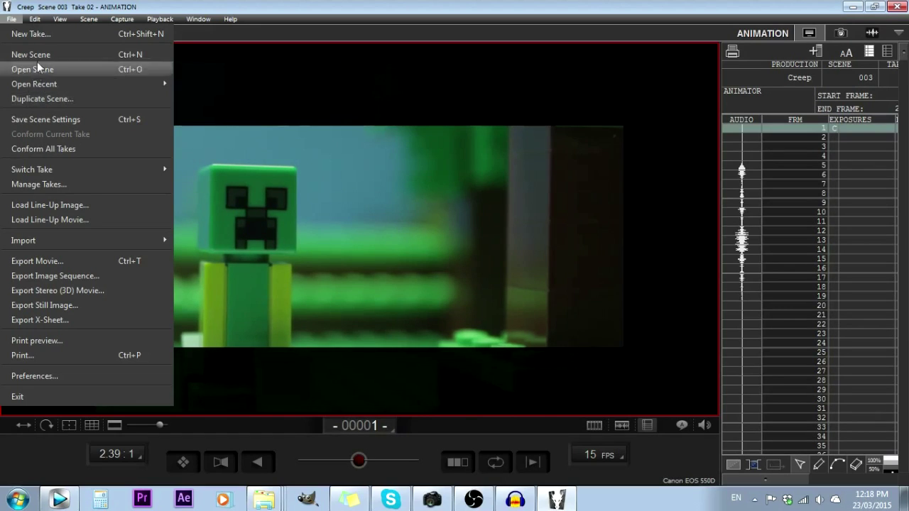
mouse_move(88, 170)
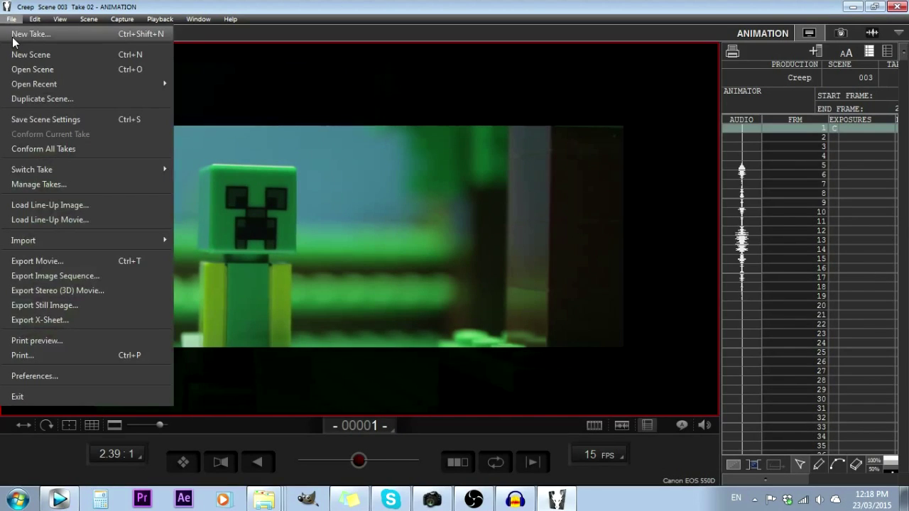
click(319, 208)
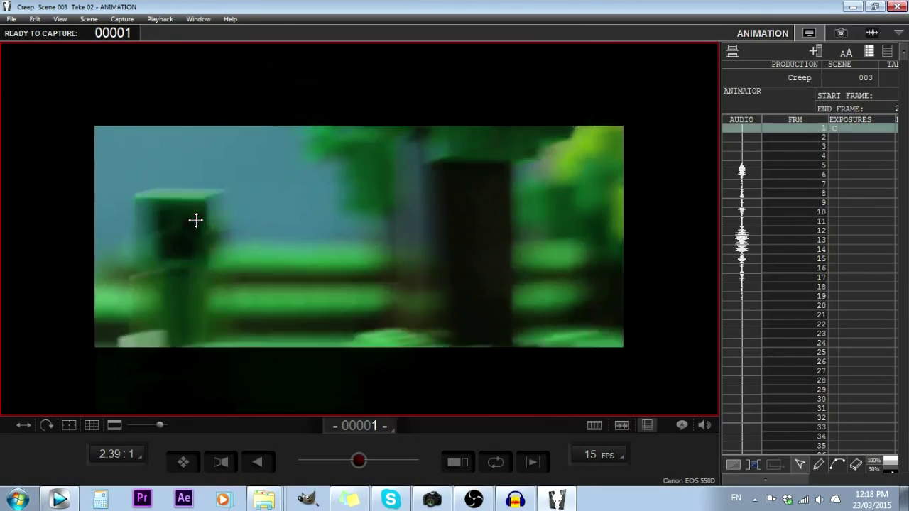
key(ctrl+shift+v)
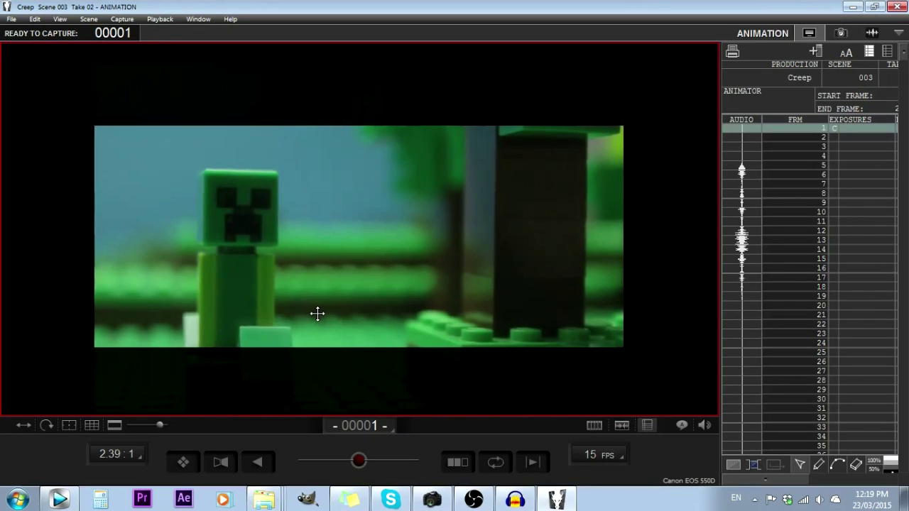
mouse_move(306, 277)
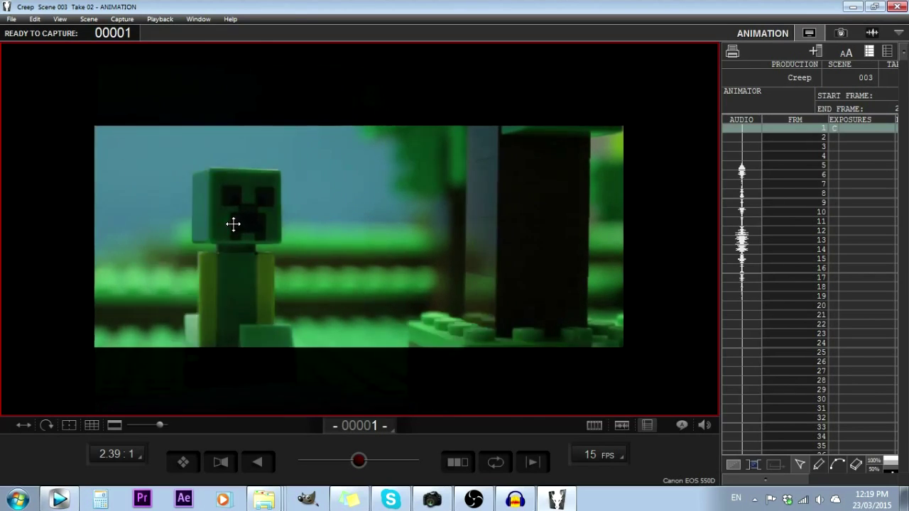
click(841, 34)
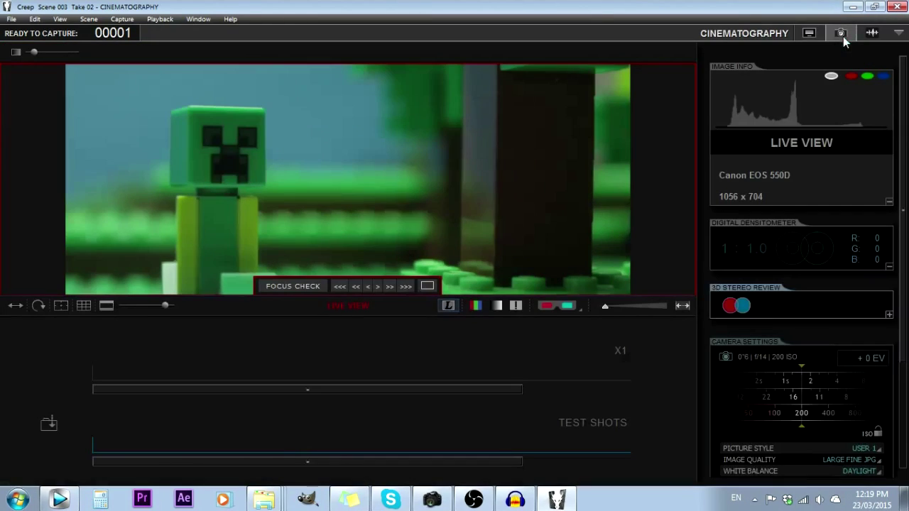
Step: Set the camera exposure to a 0"4 shutter, f/10 aperture and ISO 200
click(791, 382)
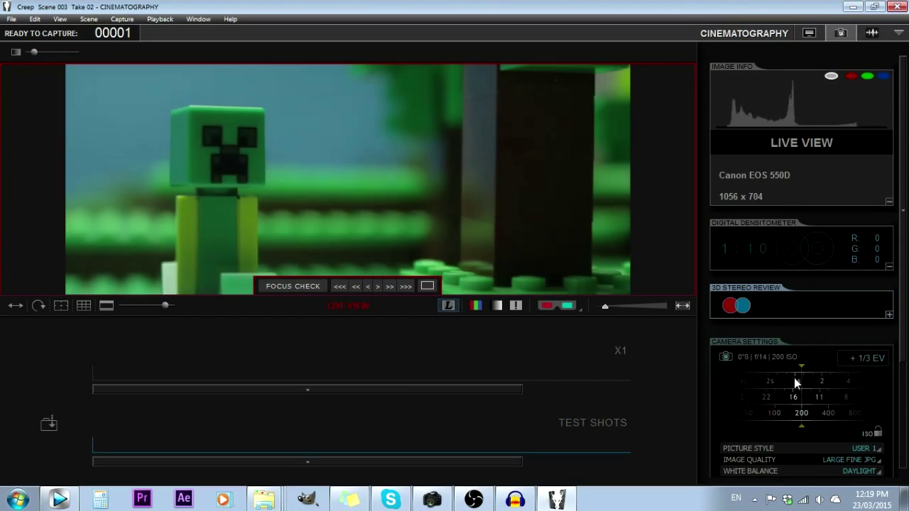
drag(794, 378, 738, 392)
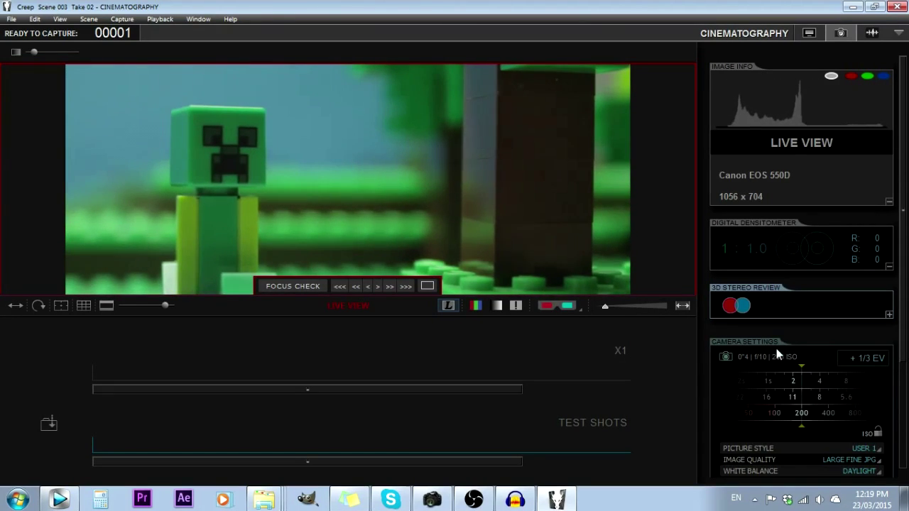
mouse_move(790, 396)
mouse_down()
mouse_move(882, 402)
mouse_move(792, 397)
mouse_up()
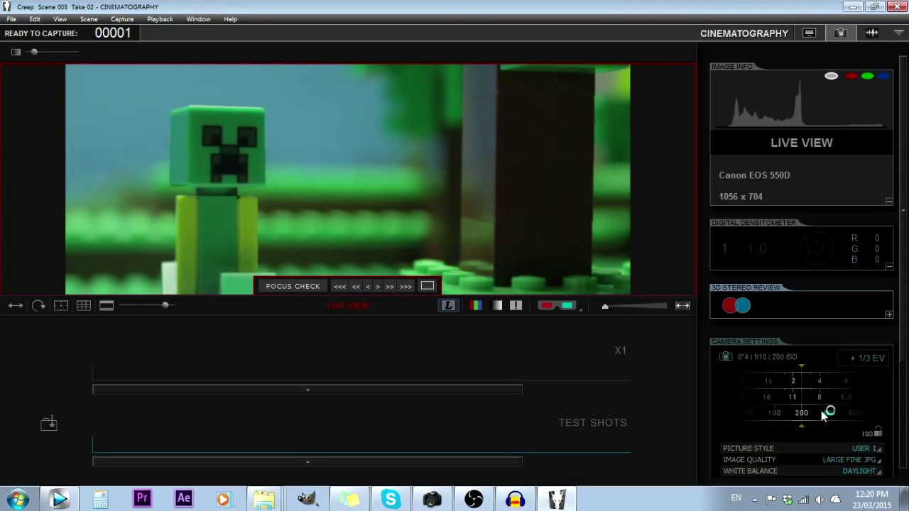
drag(781, 414, 764, 408)
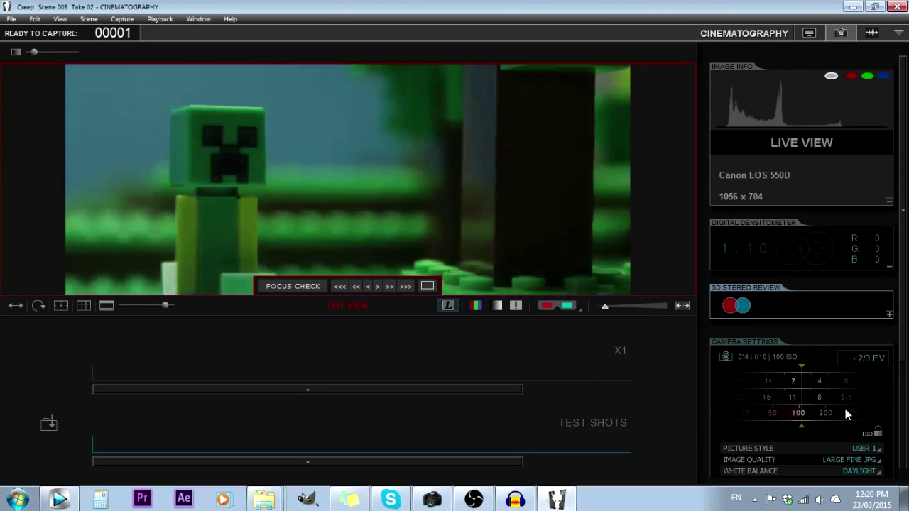
drag(845, 408, 816, 420)
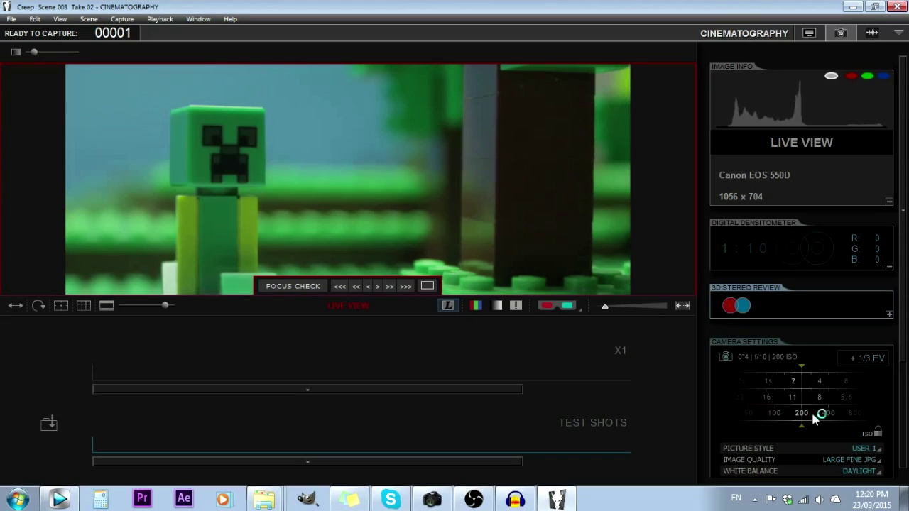
mouse_move(815, 419)
mouse_down()
mouse_move(790, 416)
mouse_move(824, 431)
mouse_up()
click(865, 449)
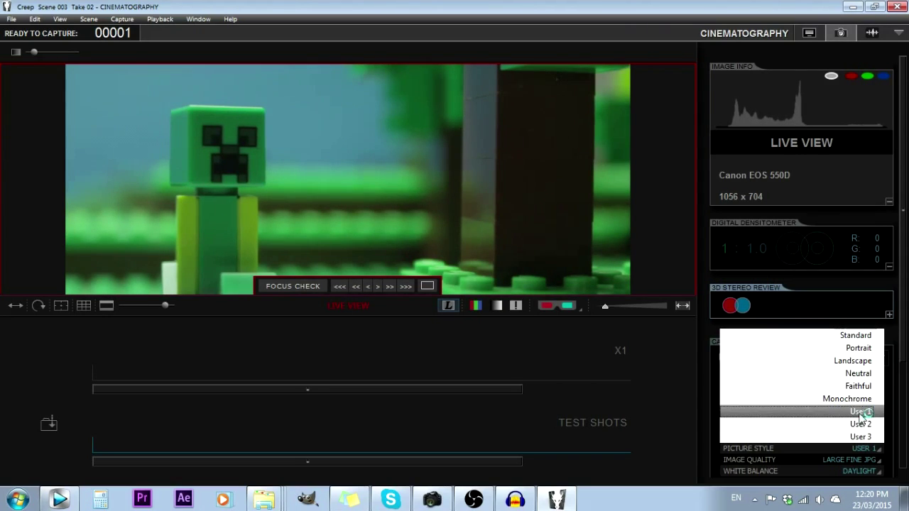
click(857, 399)
click(877, 453)
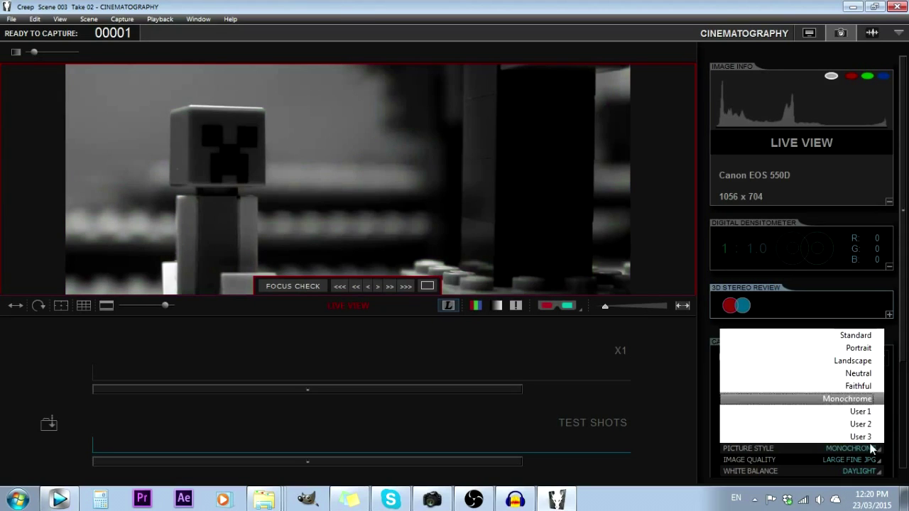
click(869, 419)
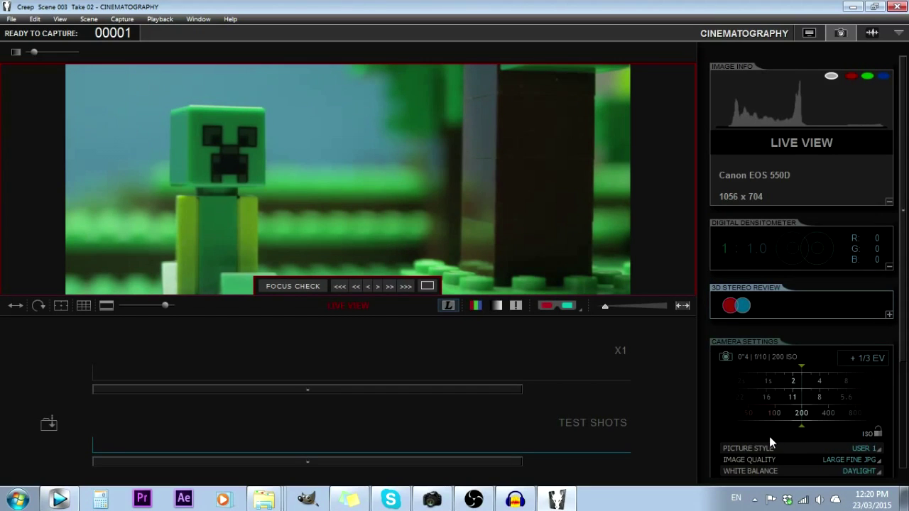
click(556, 236)
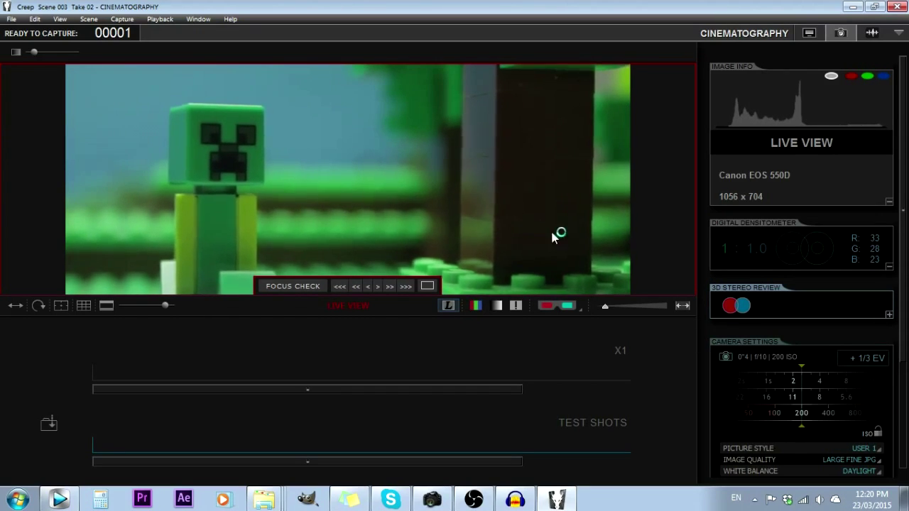
click(870, 451)
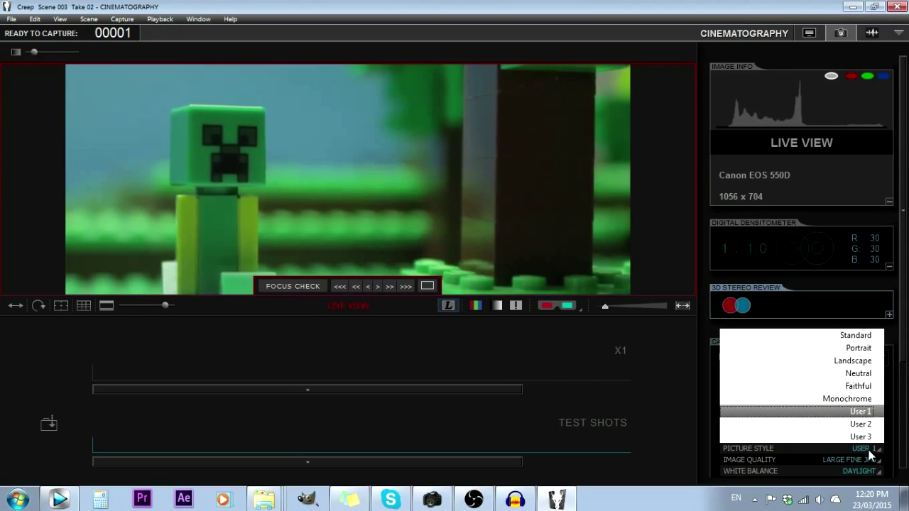
click(860, 337)
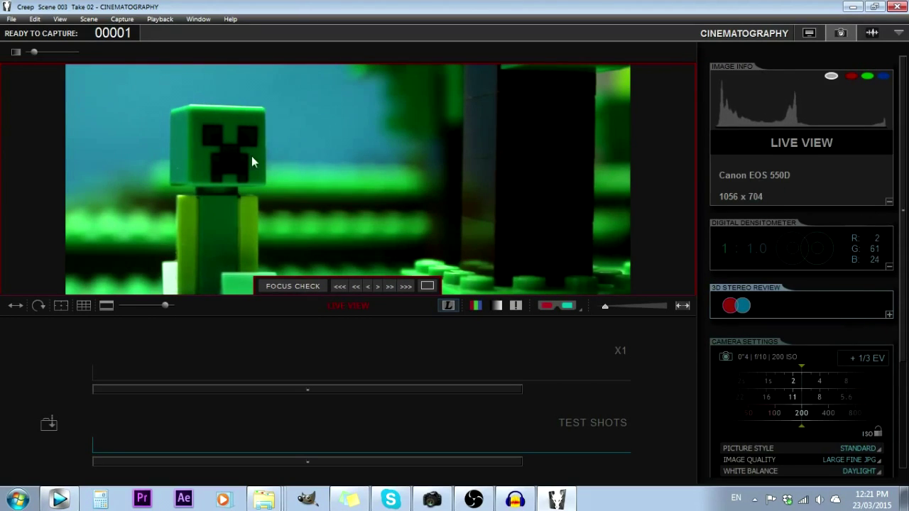
click(838, 460)
click(700, 449)
click(846, 451)
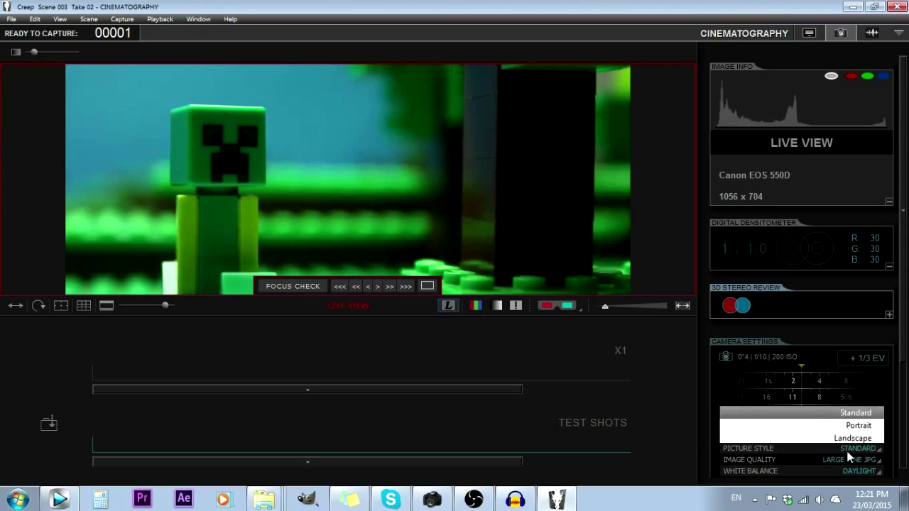
click(844, 413)
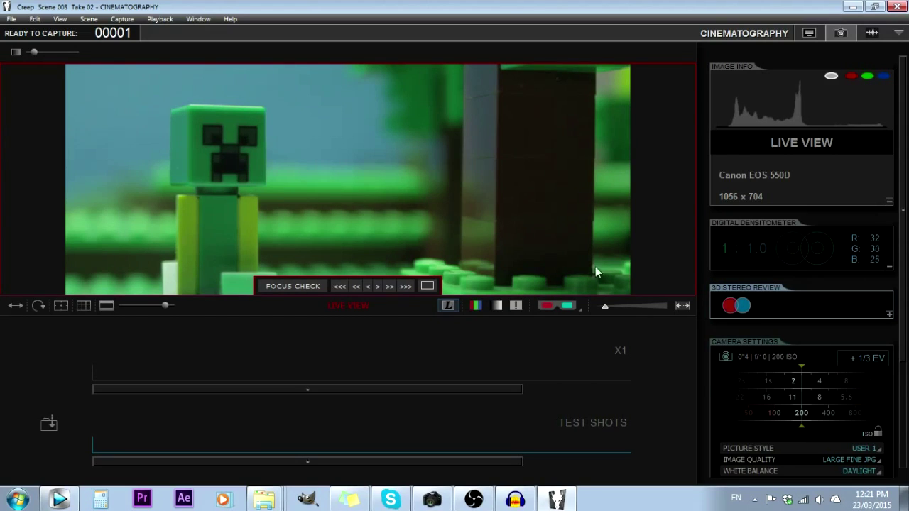
scroll(804, 460, down, 1)
Step: Choose Large Normal JPG image quality, leaving white balance on Daylight
click(856, 465)
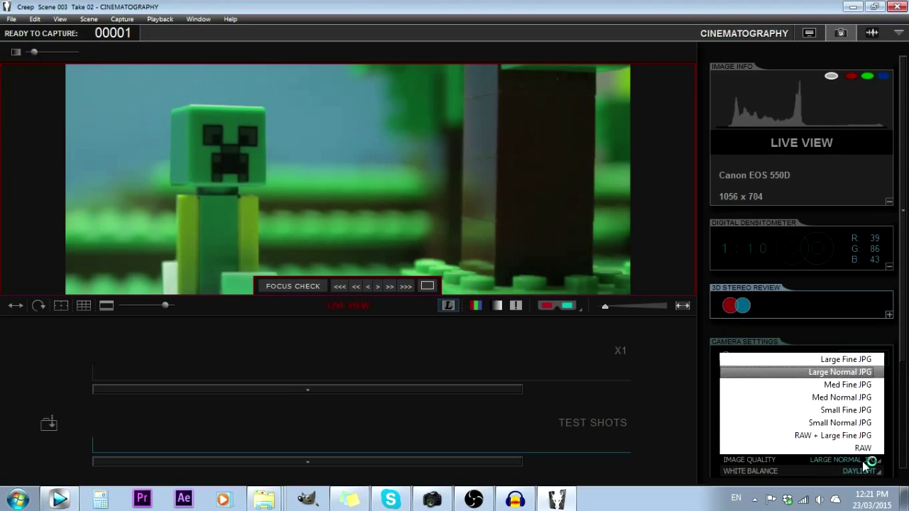
scroll(856, 462, up, 1)
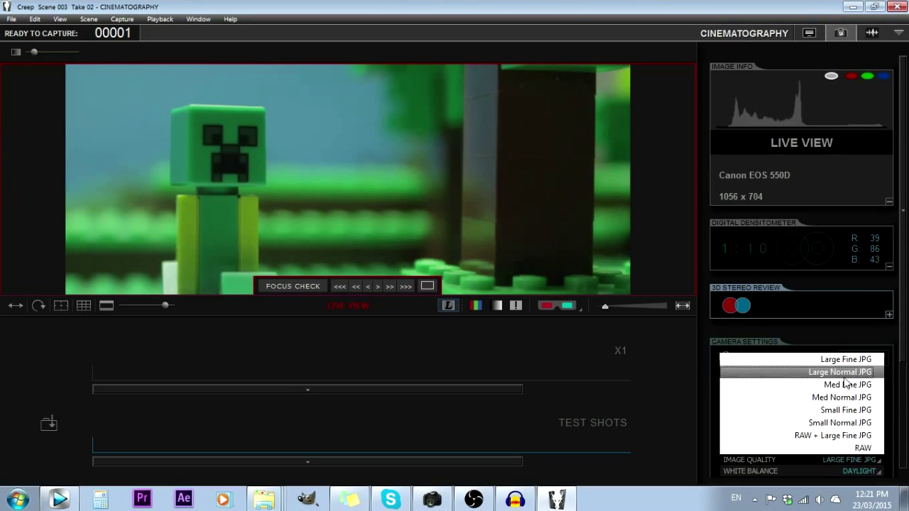
click(844, 377)
click(851, 471)
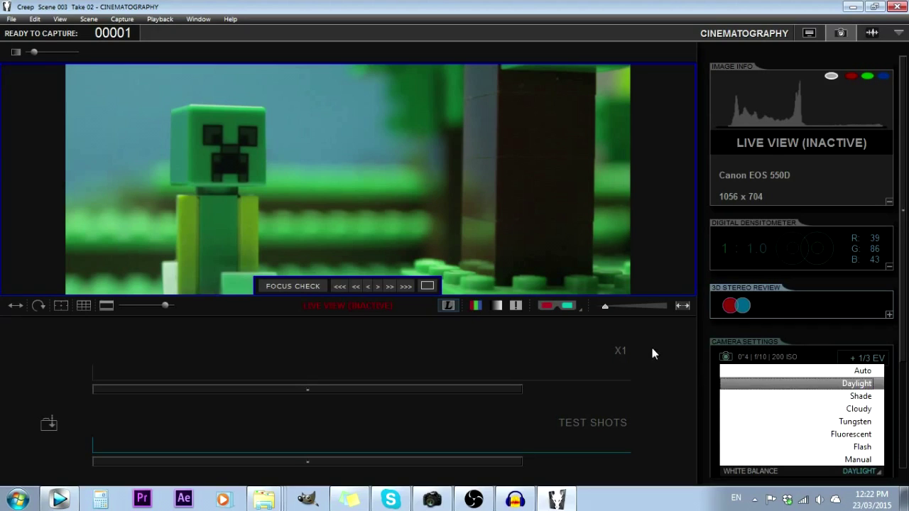
click(642, 375)
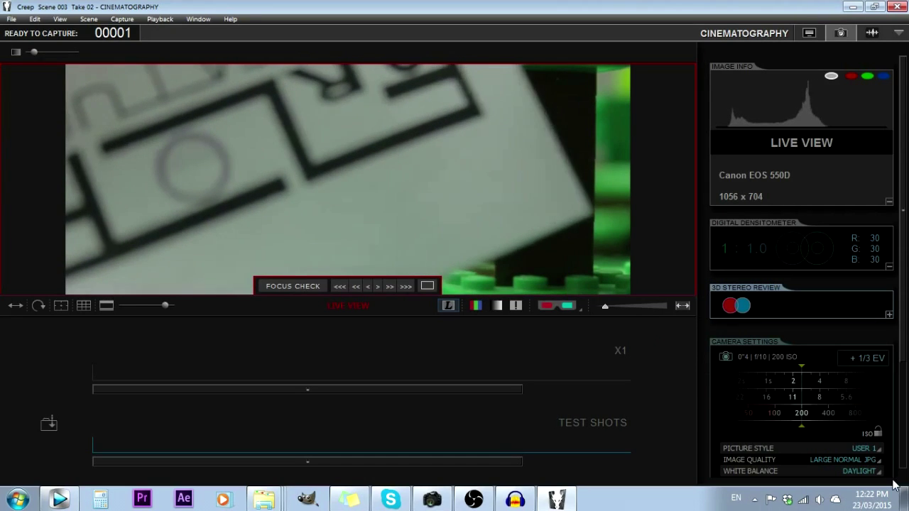
Step: Compare the Flash, Cloudy, Daylight and Fluorescent white balance presets on the creeper set
click(863, 471)
click(870, 448)
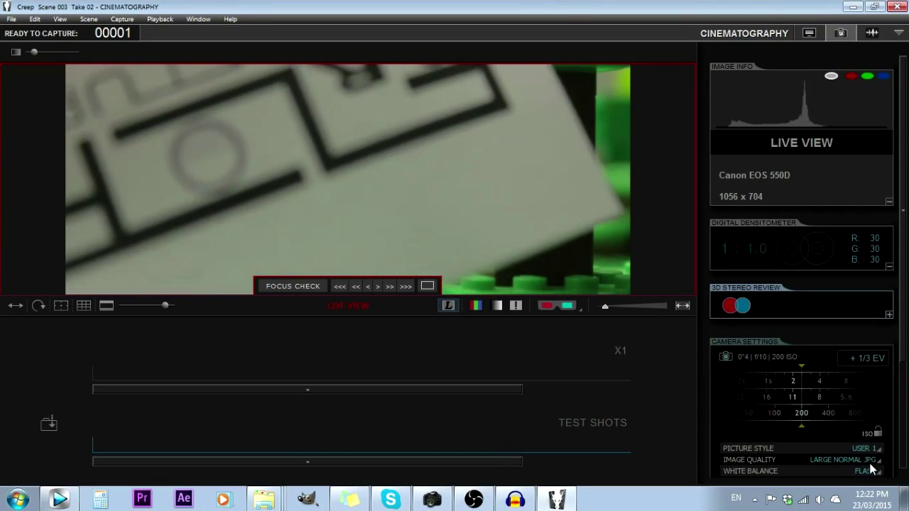
click(871, 471)
click(877, 410)
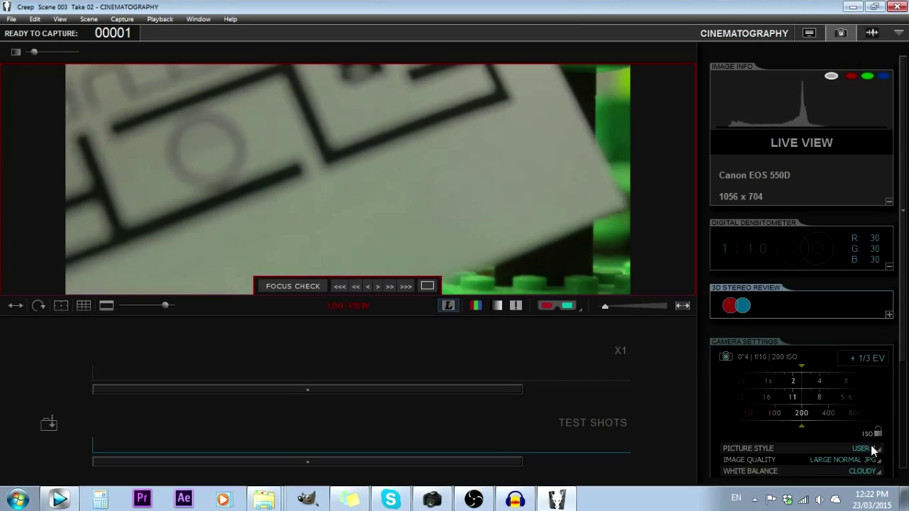
click(863, 470)
click(871, 381)
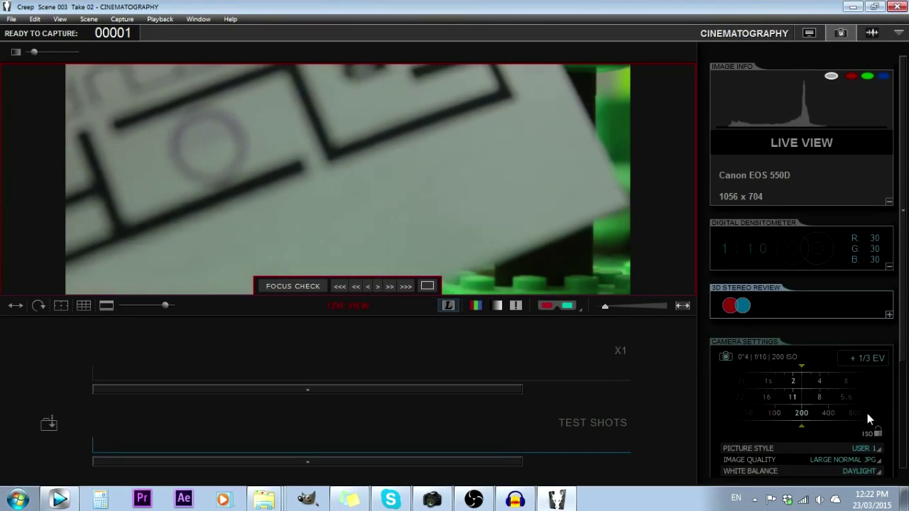
click(871, 471)
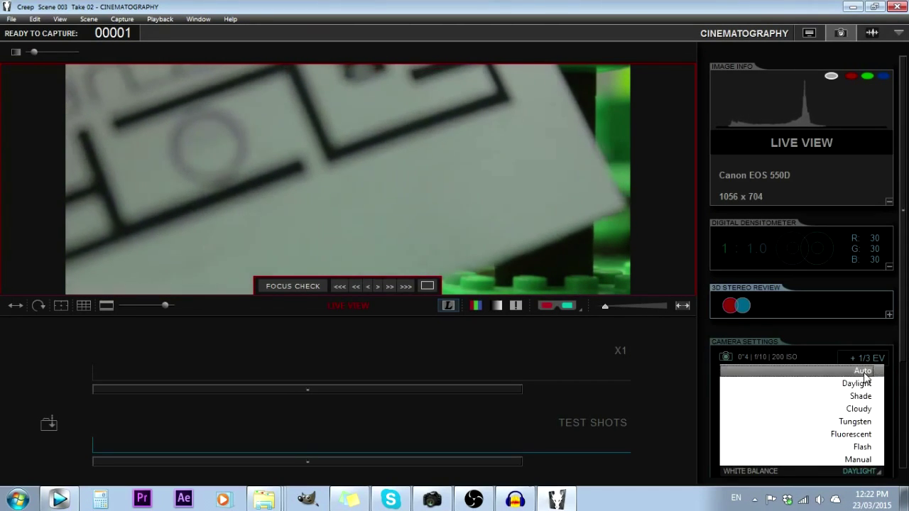
click(859, 434)
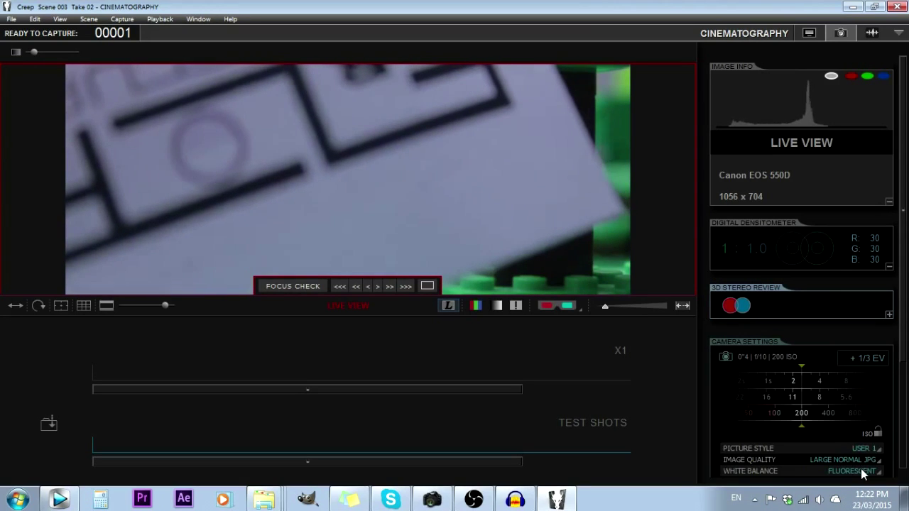
click(863, 472)
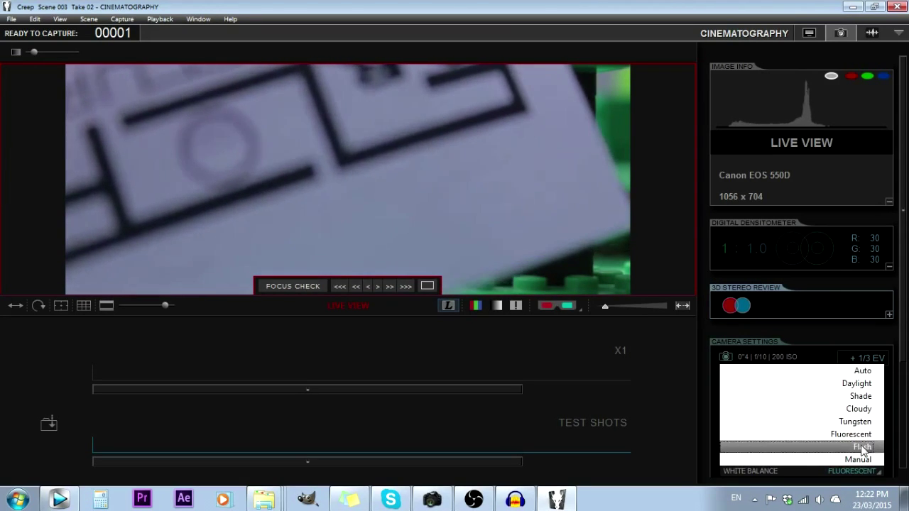
click(858, 383)
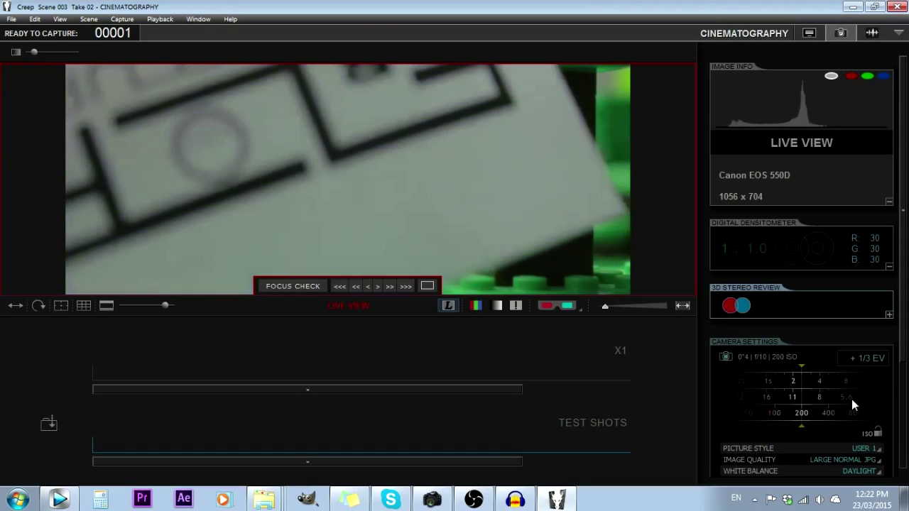
Step: Try Flash and Shade as well, then settle on Fluorescent white balance
click(824, 470)
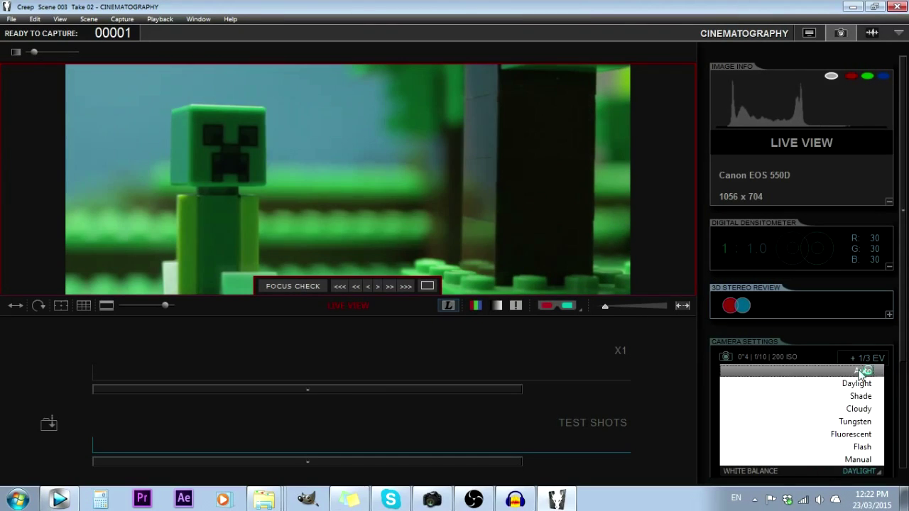
click(835, 433)
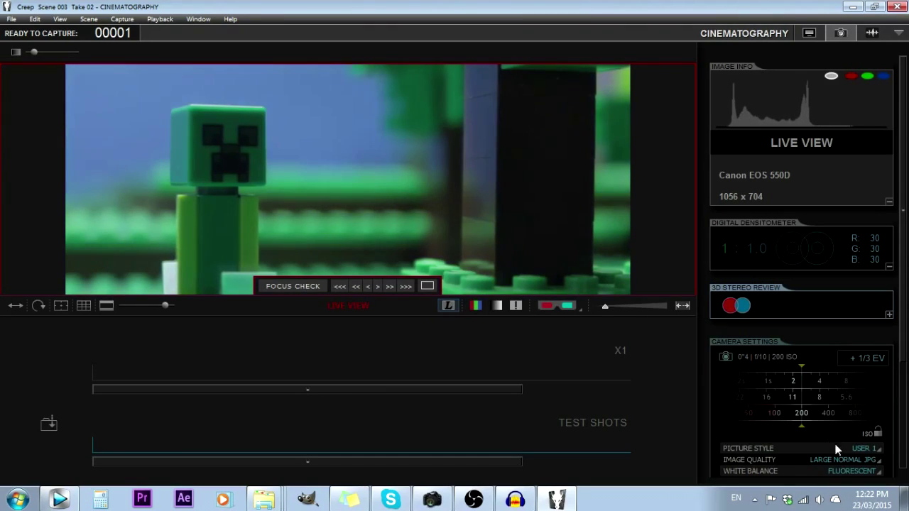
click(854, 474)
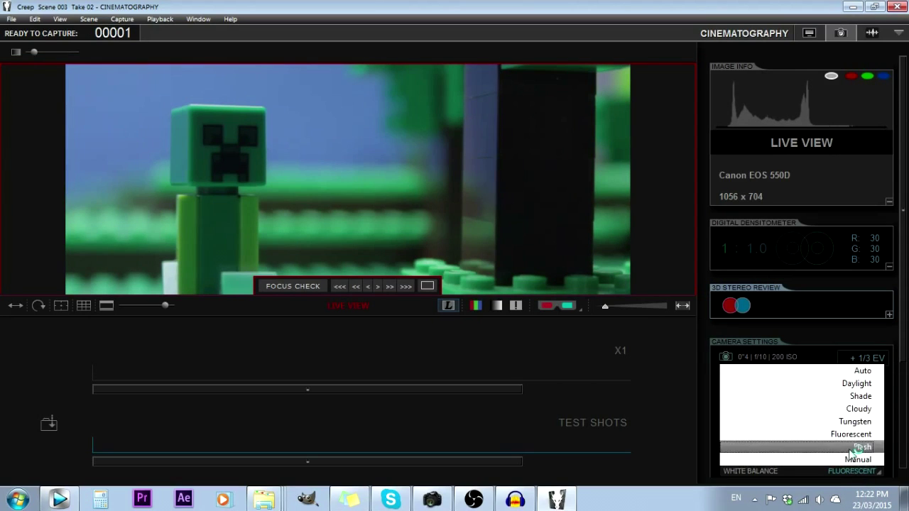
click(847, 447)
click(859, 471)
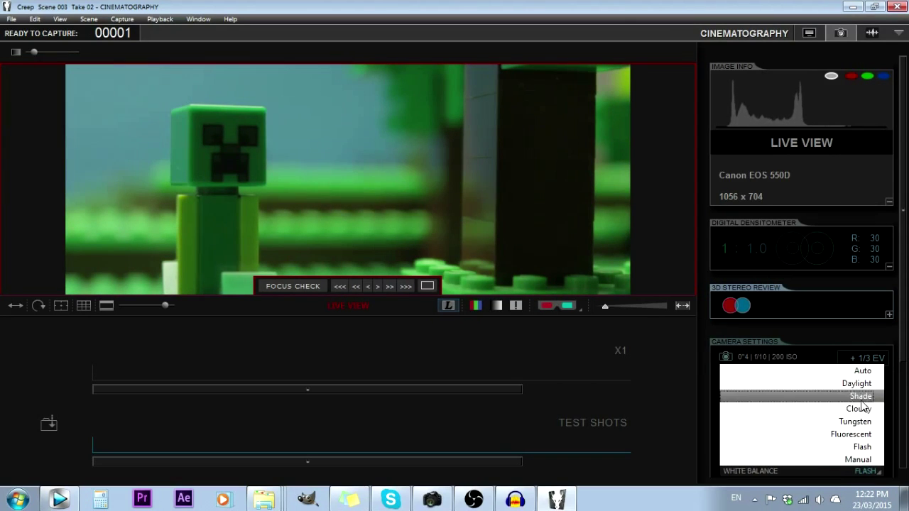
click(856, 396)
click(859, 470)
click(864, 433)
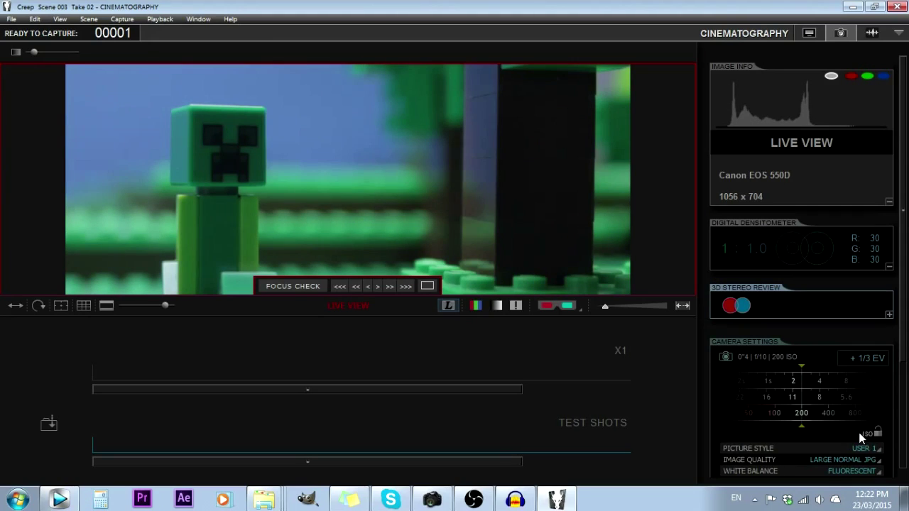
click(873, 471)
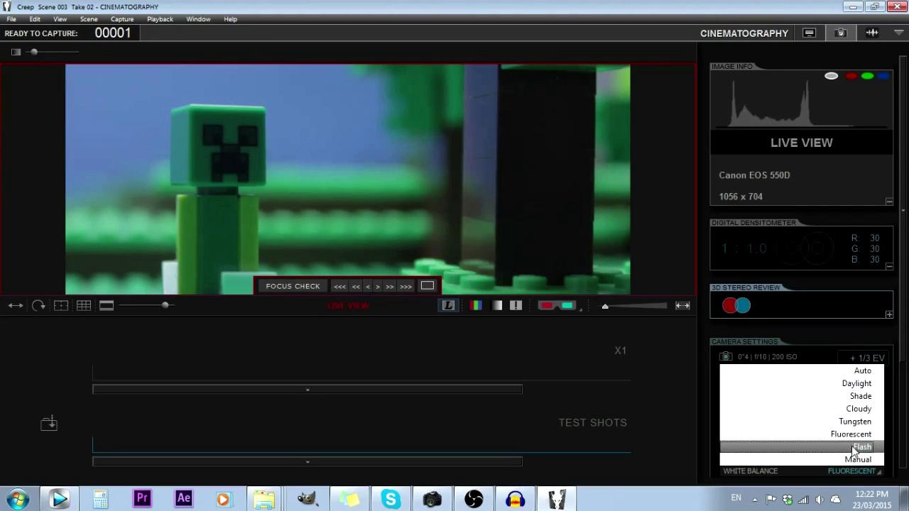
click(471, 165)
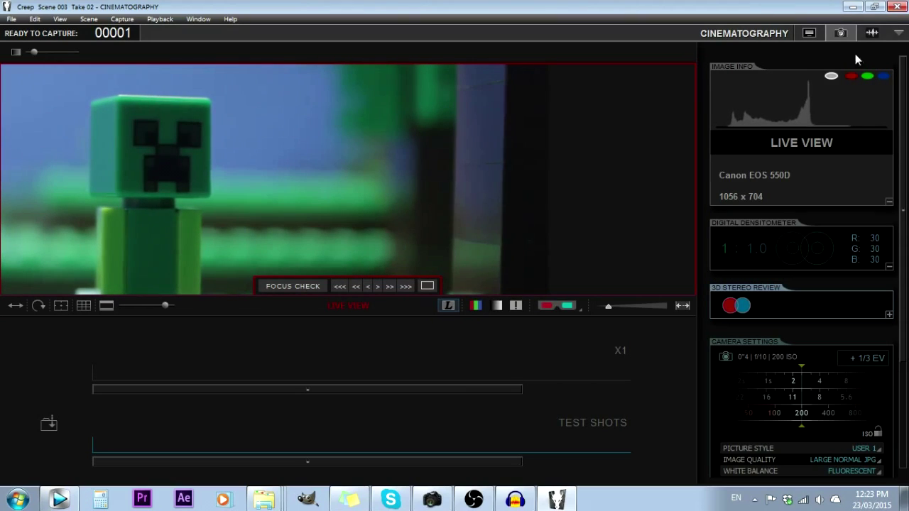
Step: Turn on high-res preview in the Animation workspace and capture frame 2
click(808, 33)
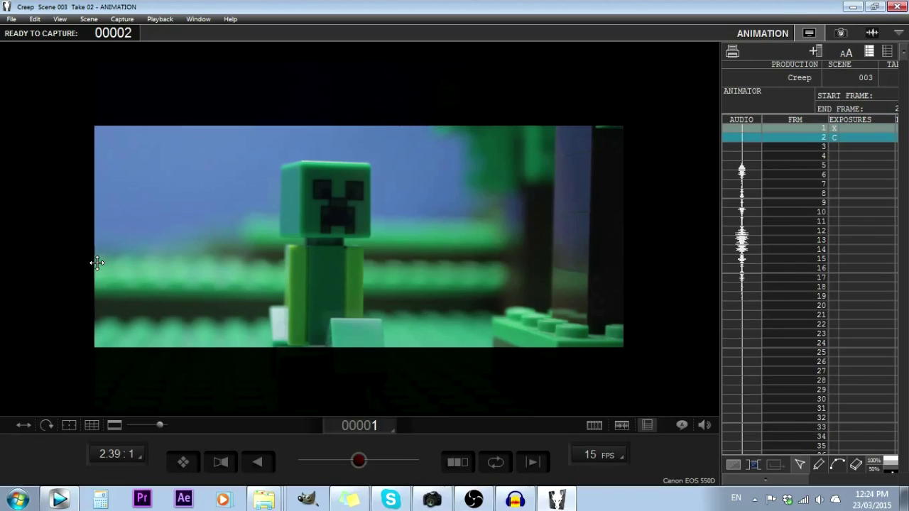
key(4)
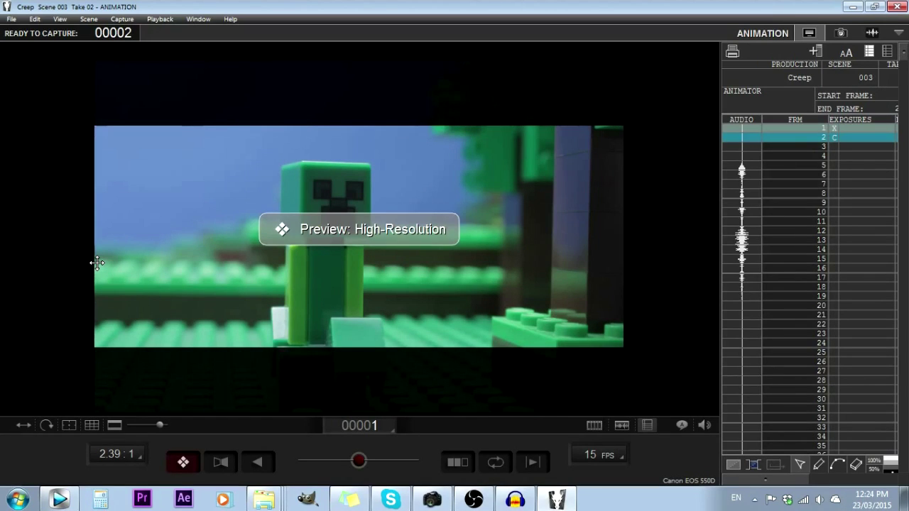
key(3)
key(3)
key(3)
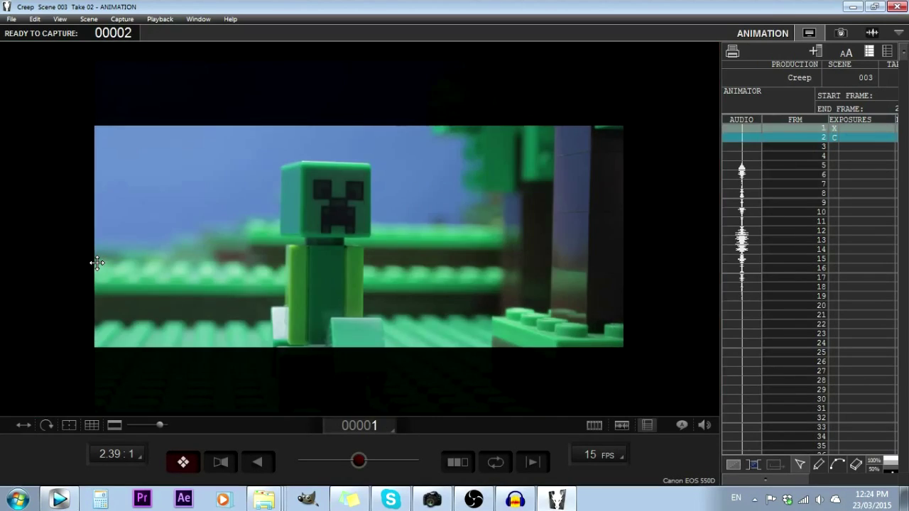
key(3)
key(3)
key(3)
key(3)
key(3)
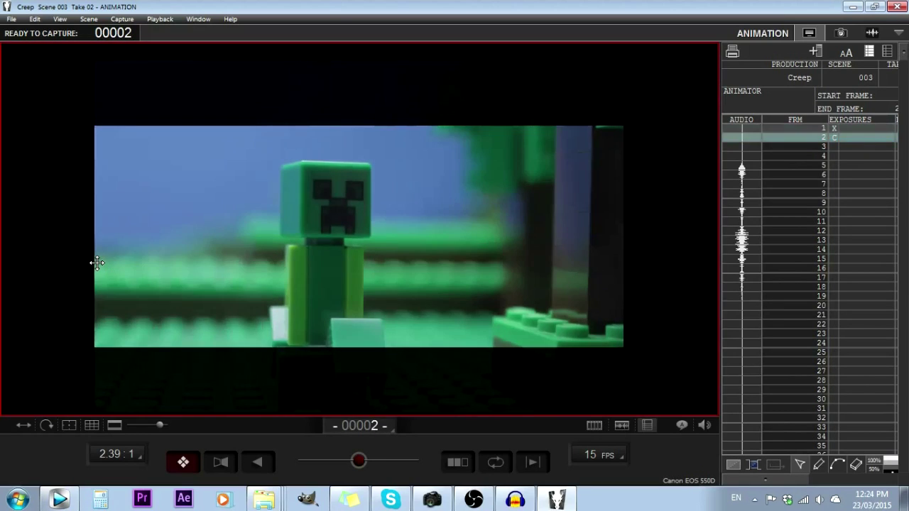
key(3)
key(3)
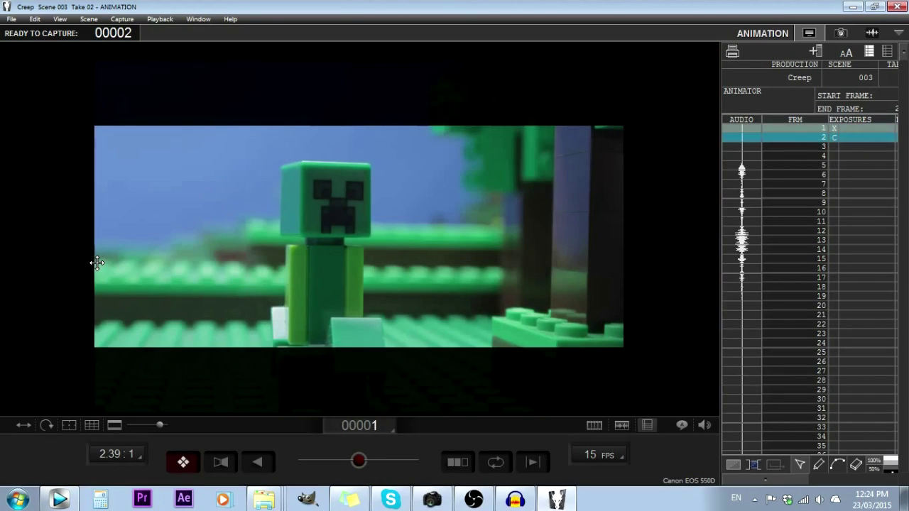
key(Return)
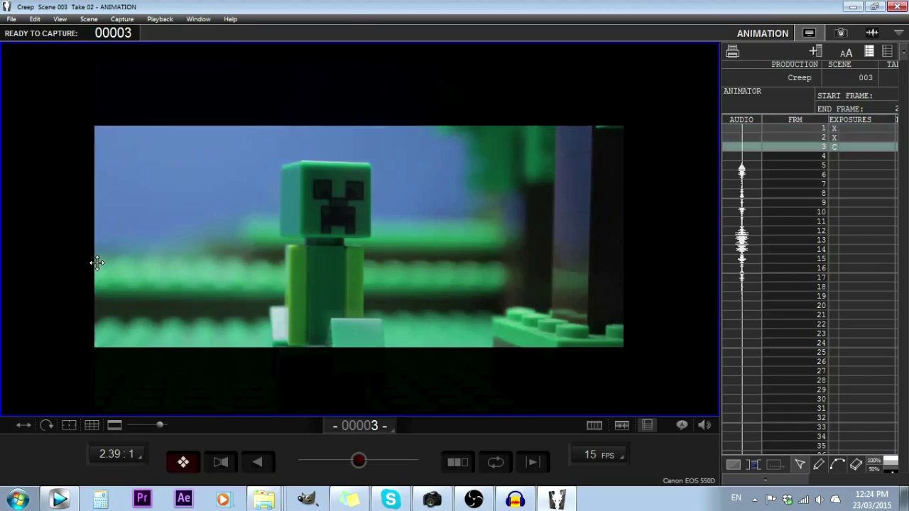
Step: Flip between frames 1, 2 and the live view to check the motion
key(3)
key(3)
key(1)
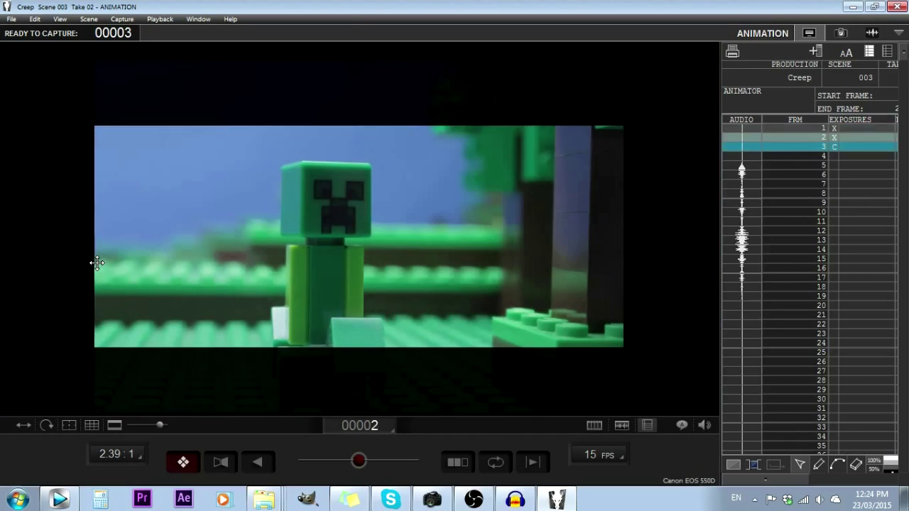
key(1)
key(2)
key(1)
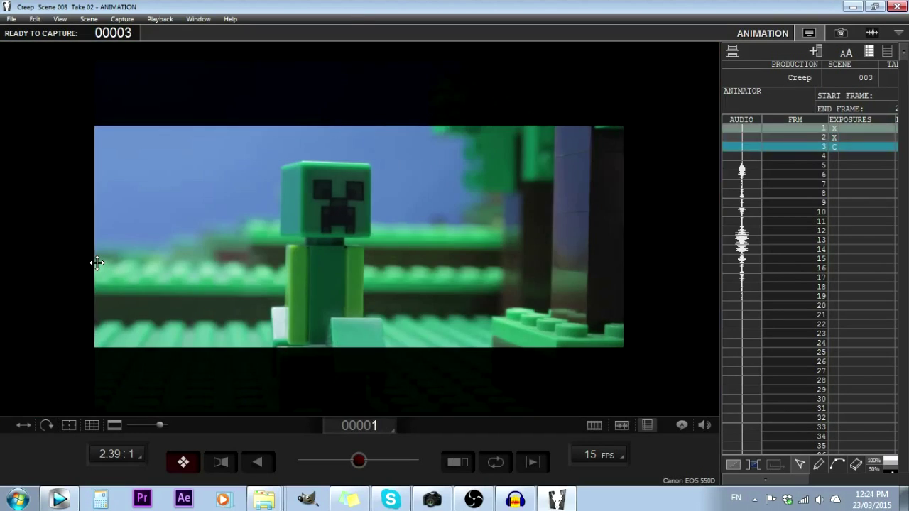
key(2)
key(1)
key(2)
key(1)
key(2)
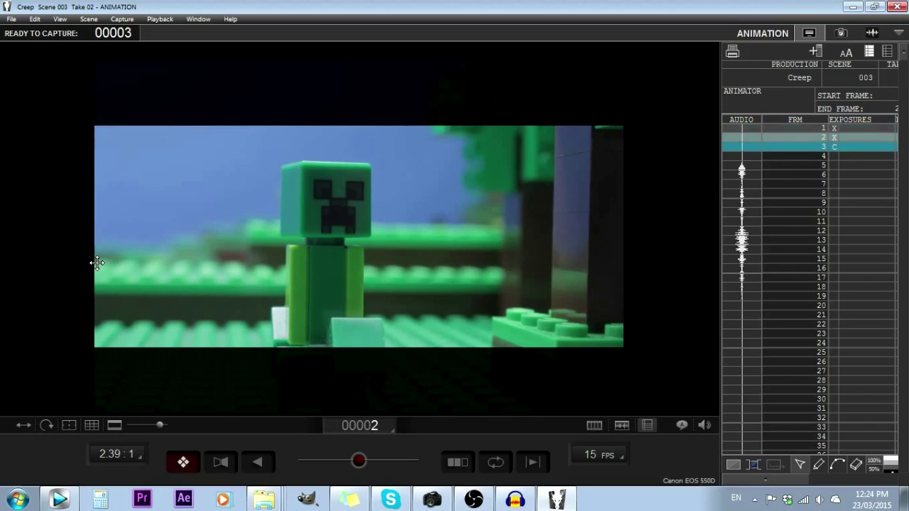
key(1)
key(2)
key(2)
key(1)
key(2)
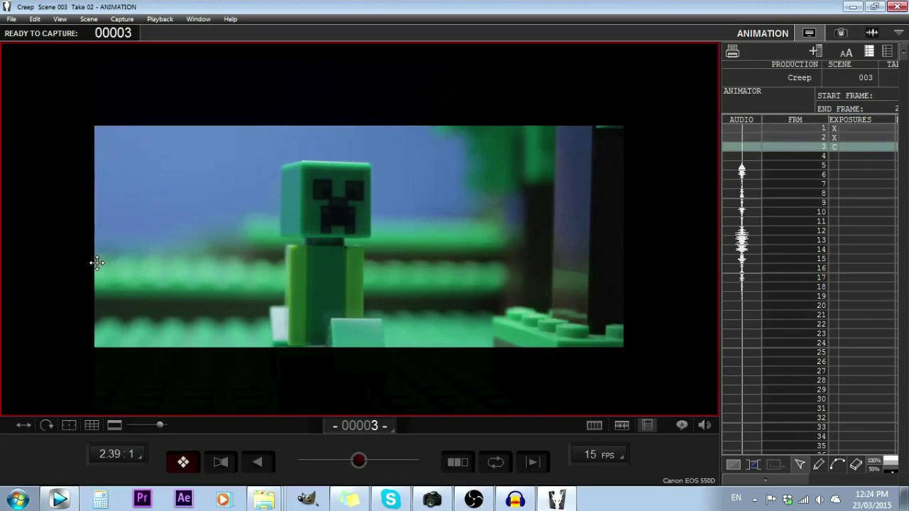
Step: Stop the aperture down from f/10 past f/16 to f/29 to darken the live view
click(843, 33)
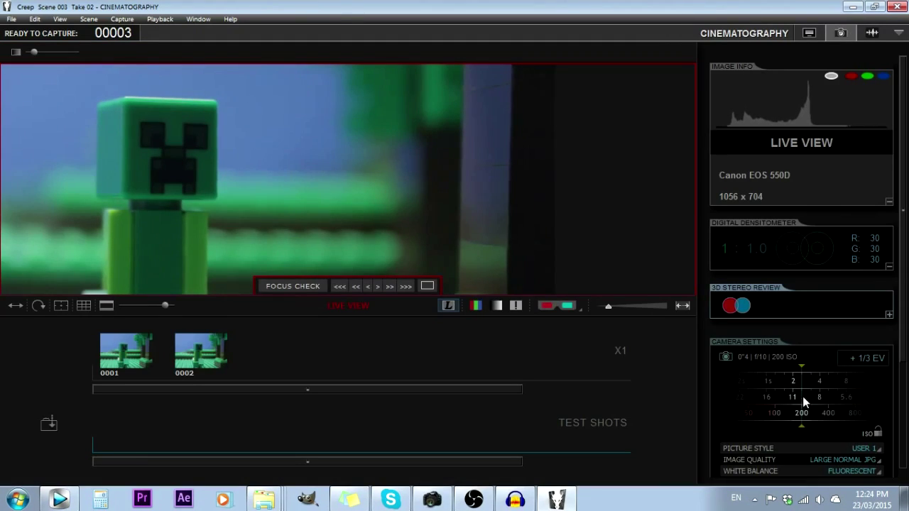
drag(800, 399, 834, 401)
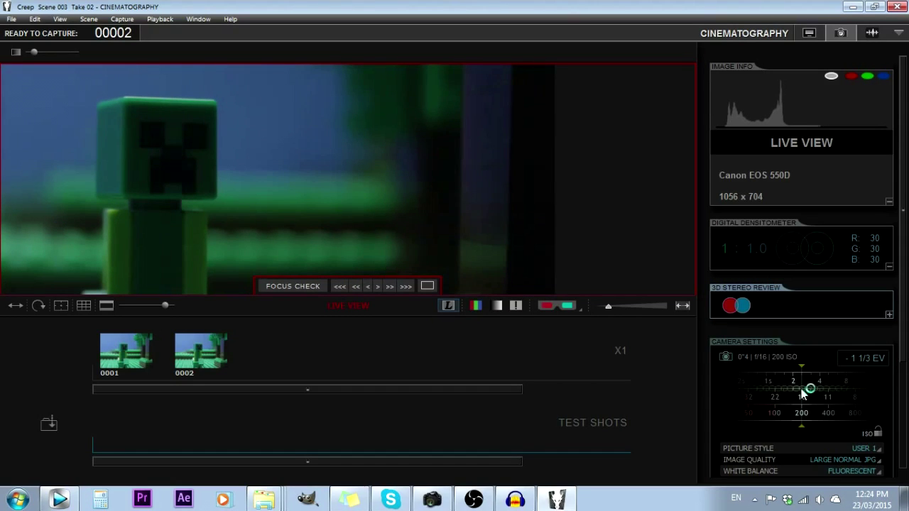
drag(807, 388, 848, 386)
click(813, 33)
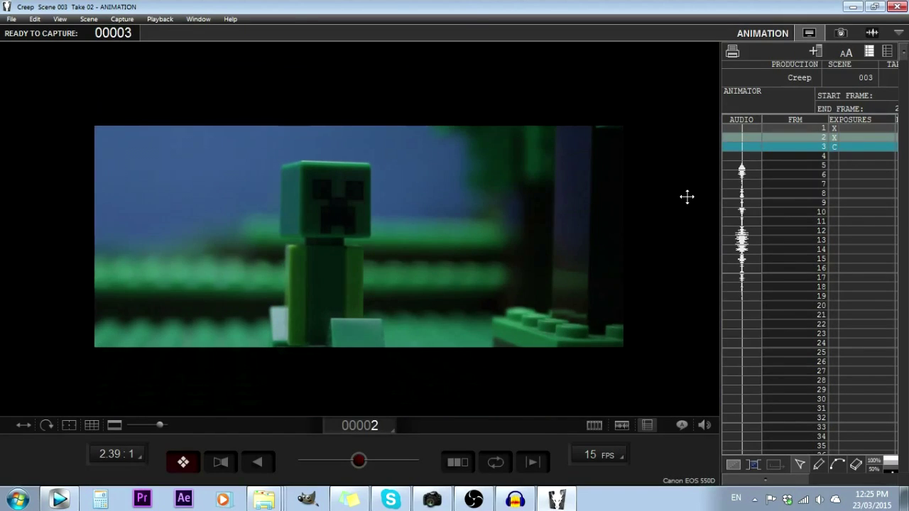
key(5)
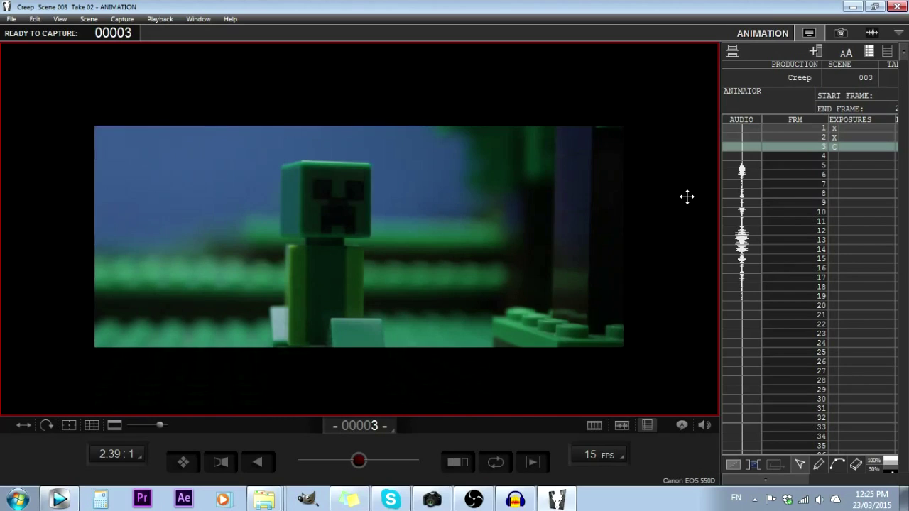
click(595, 425)
key(Left)
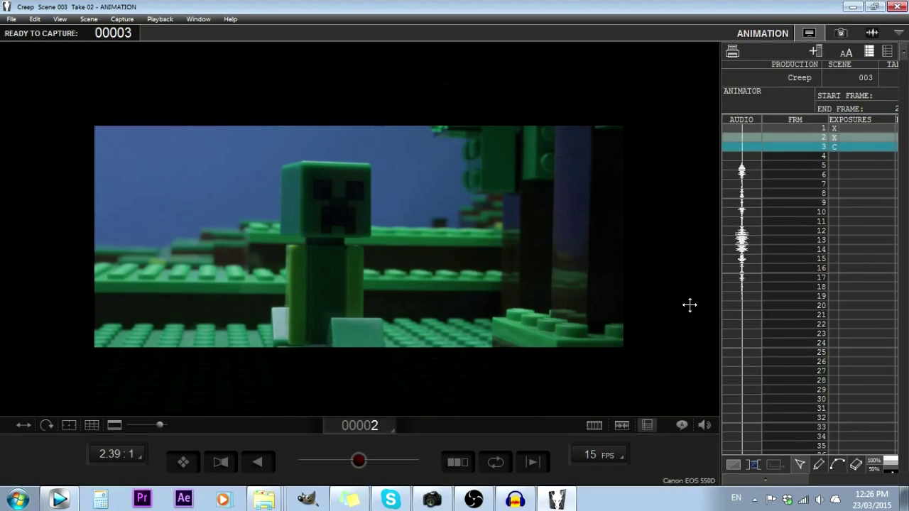
key(8)
key(0)
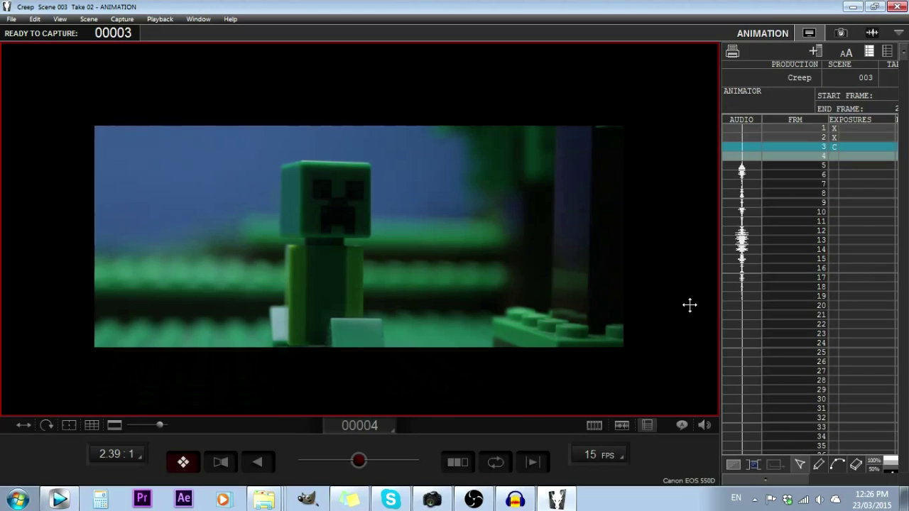
key(8)
key(1)
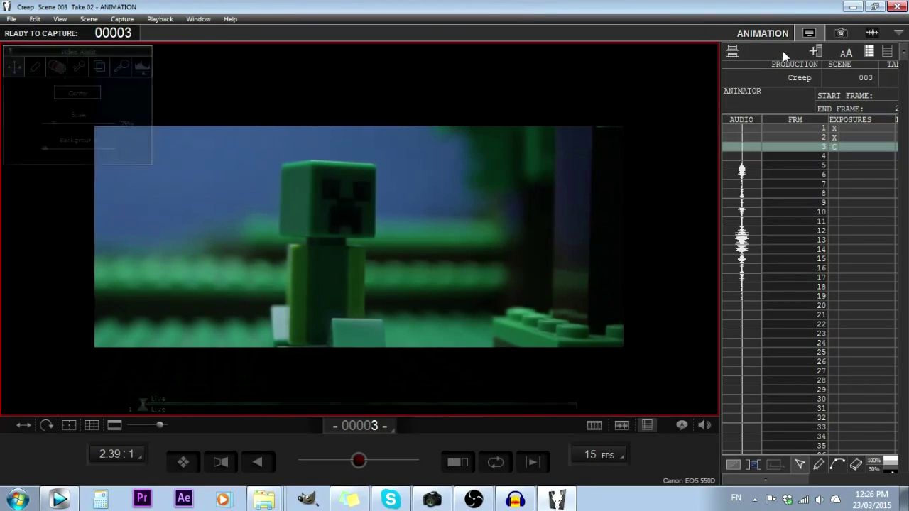
Step: Leave the Audio workspace without importing audio and capture the next frame
click(873, 34)
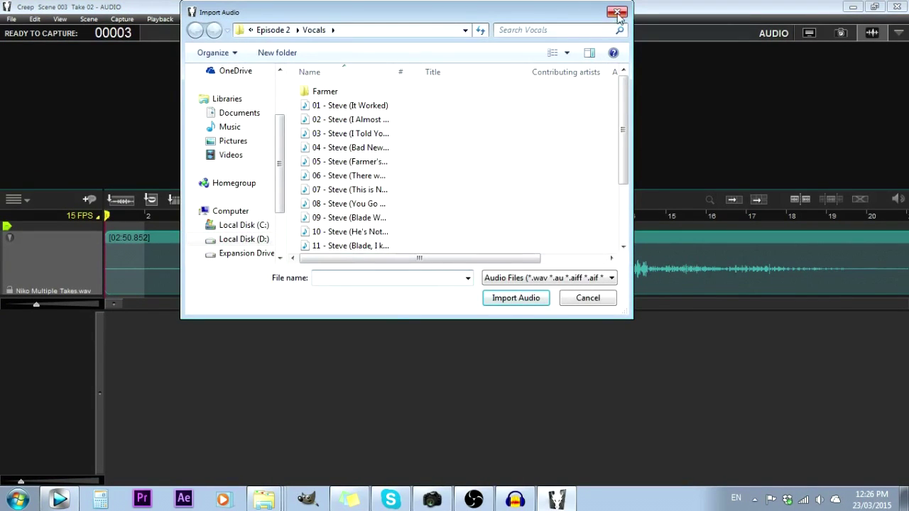
click(619, 10)
click(809, 33)
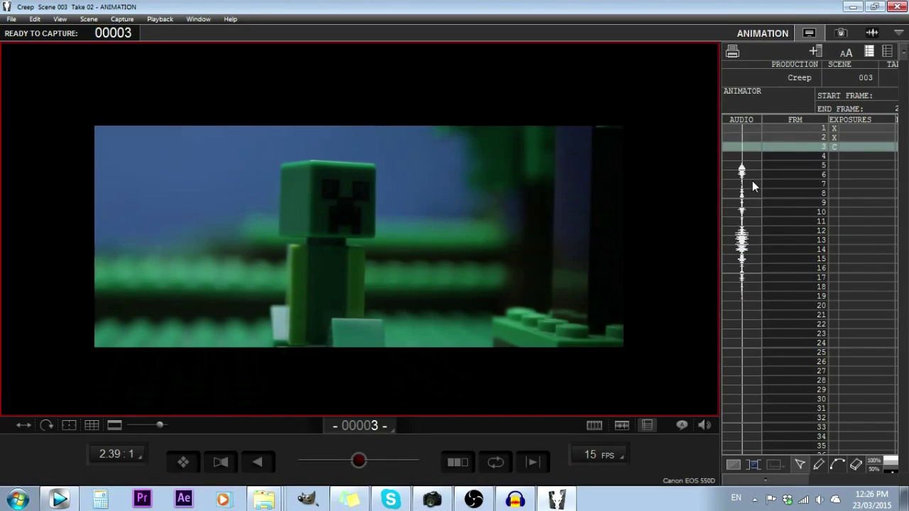
key(Return)
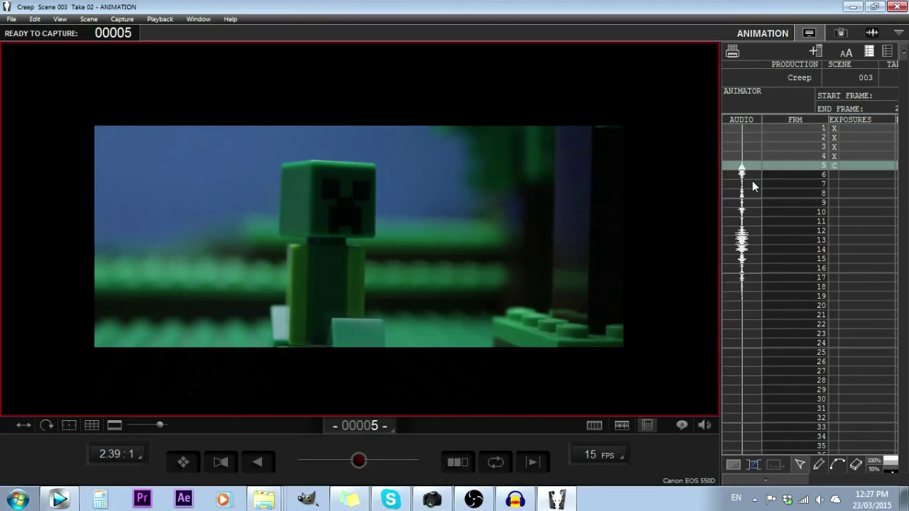
Step: Capture frames 5 through 8, playing back the latest frames to check motion
key(Return)
key(Return)
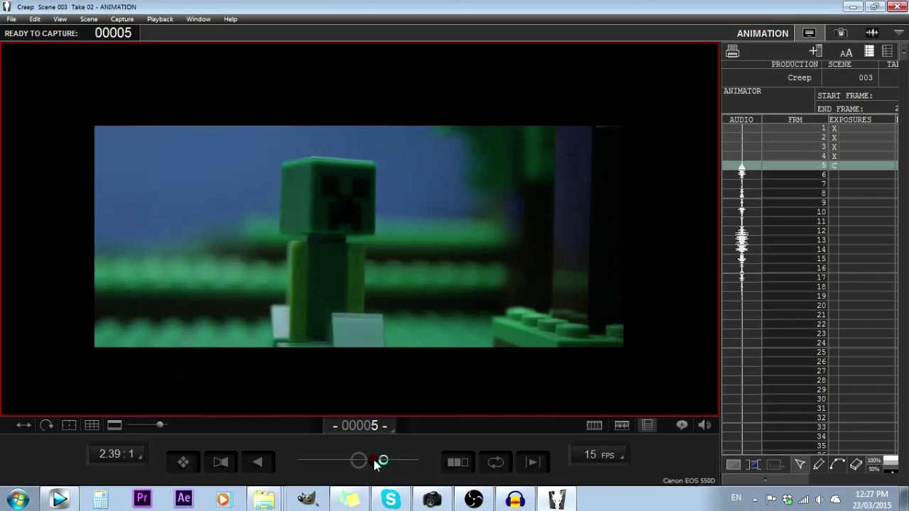
key(Return)
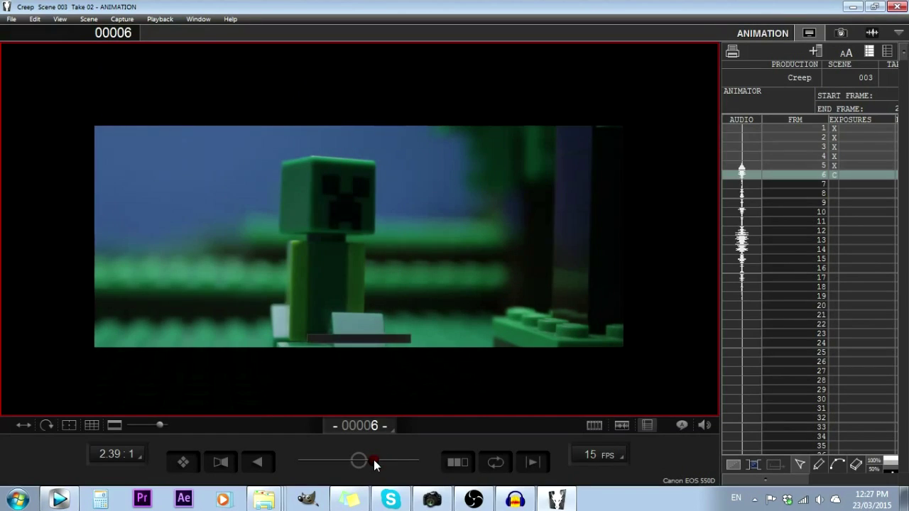
key(Return)
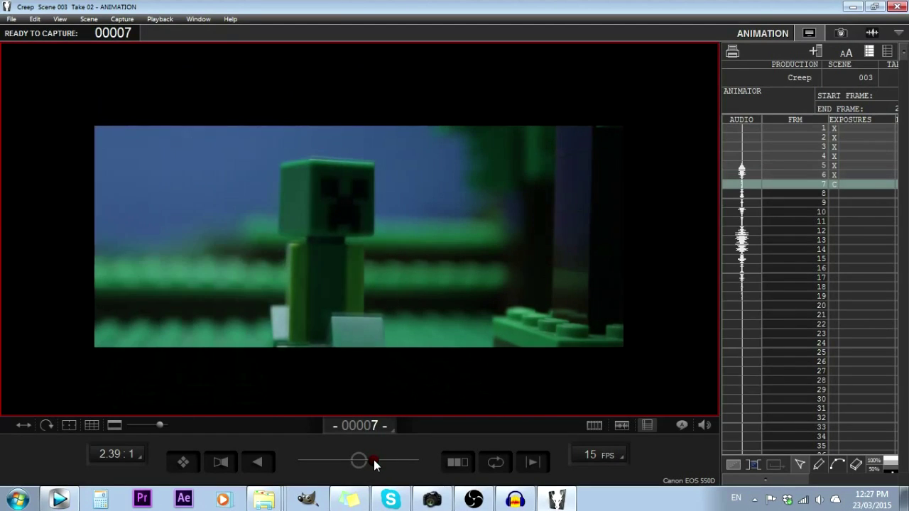
key(Return)
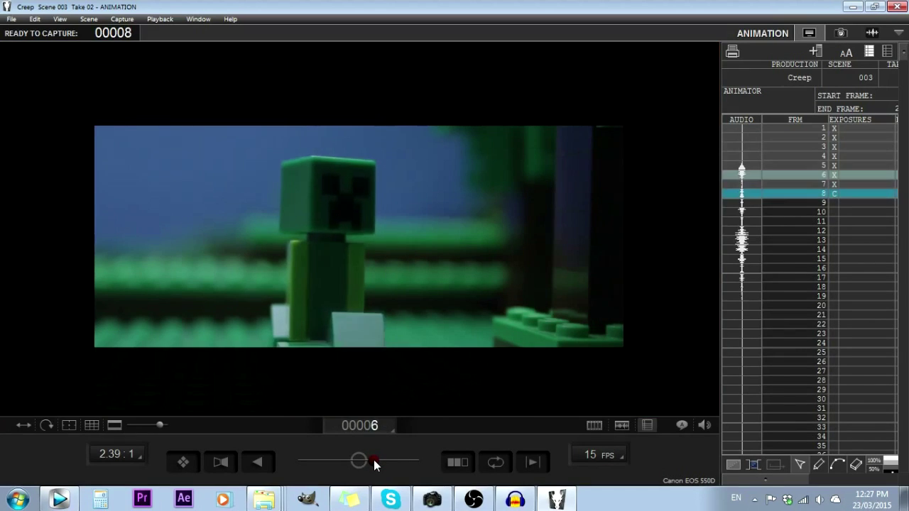
key(8)
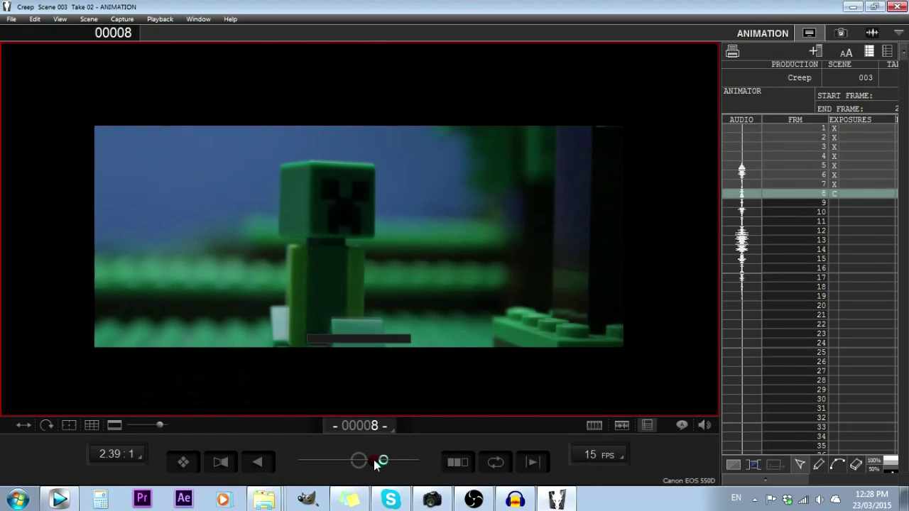
key(Return)
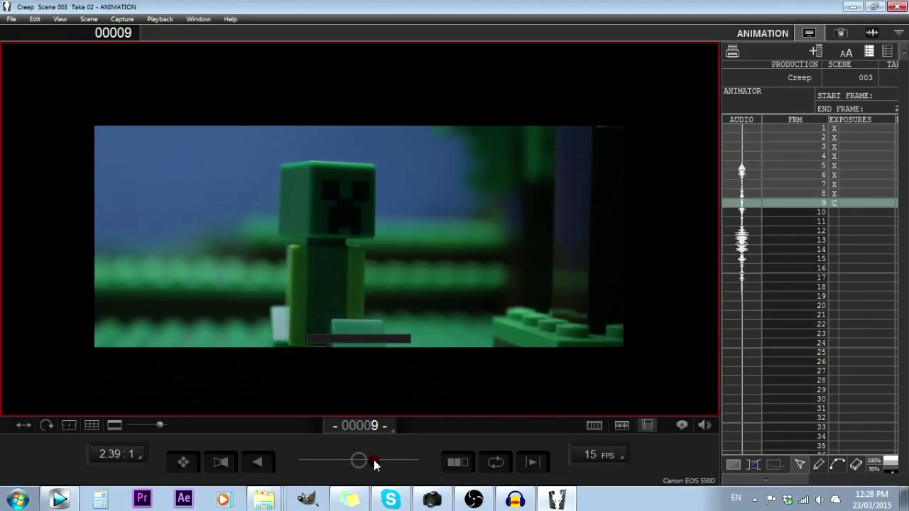
Step: Pose the creeper and capture eight more frames, starting from frame 9
key(Return)
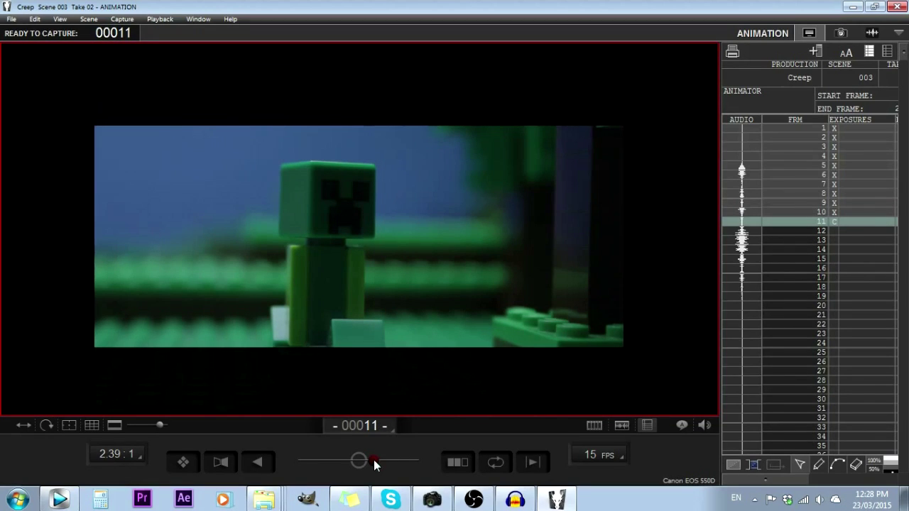
key(Return)
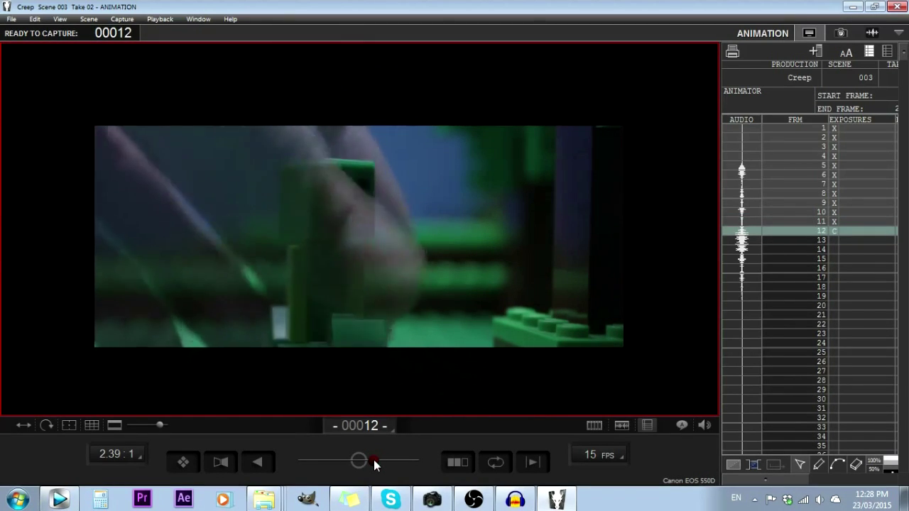
key(Return)
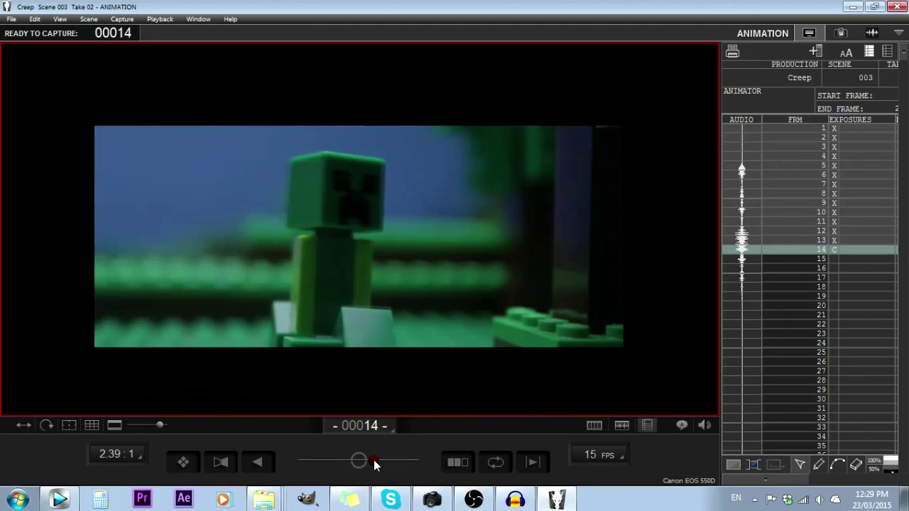
key(Return)
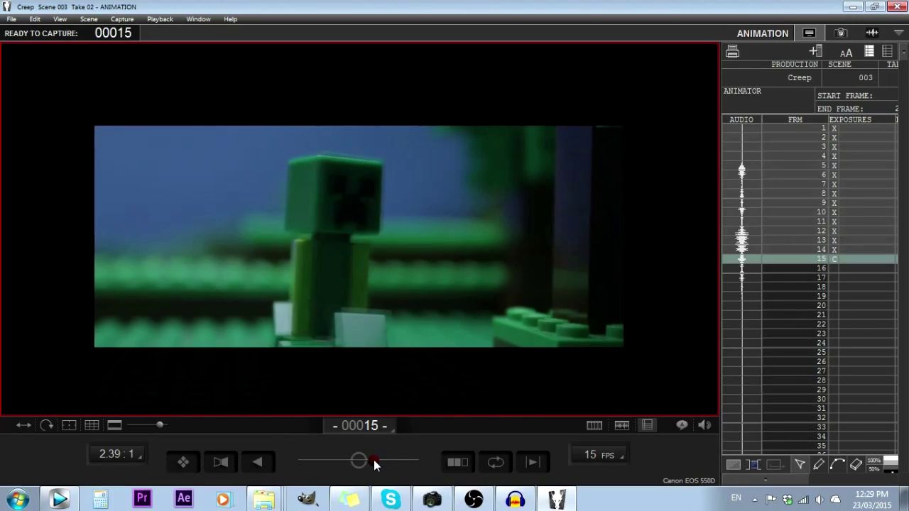
key(Return)
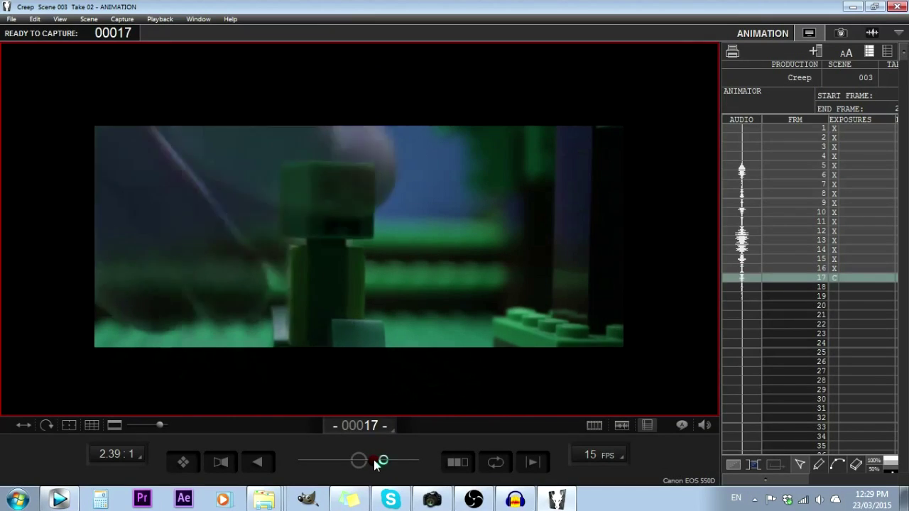
key(Return)
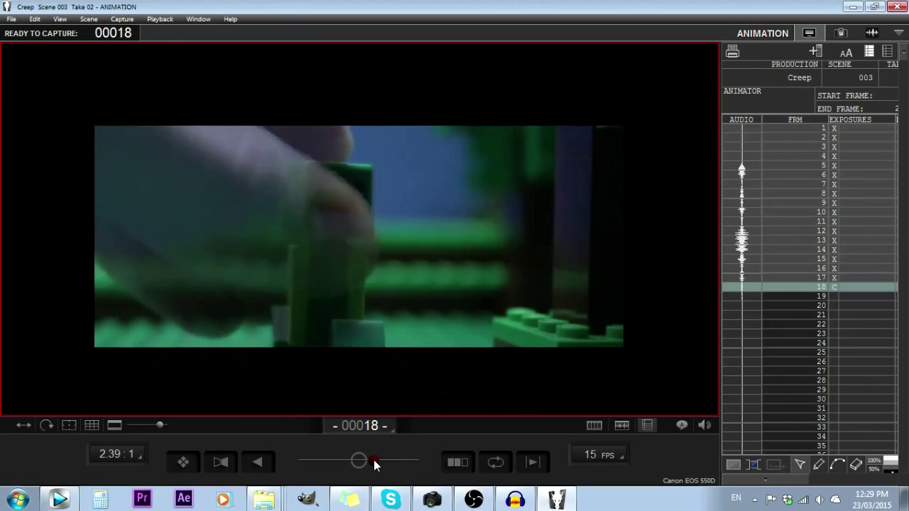
key(Return)
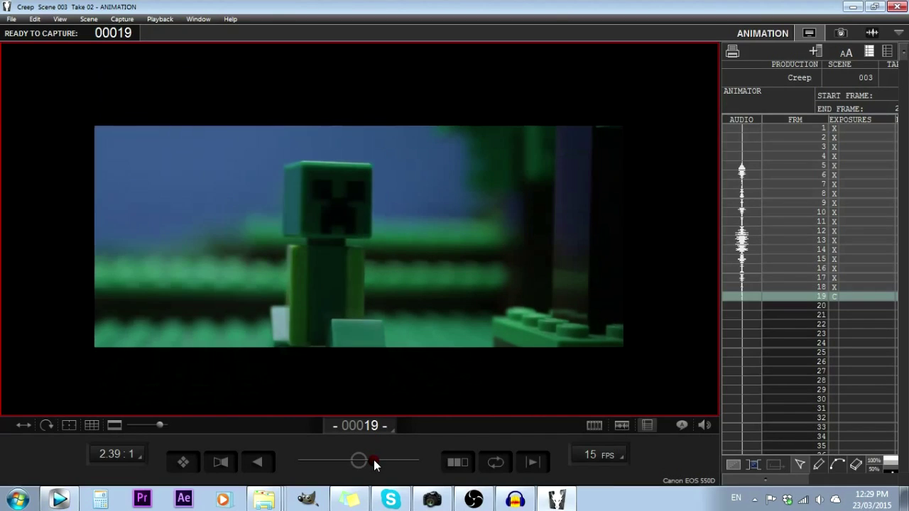
key(Return)
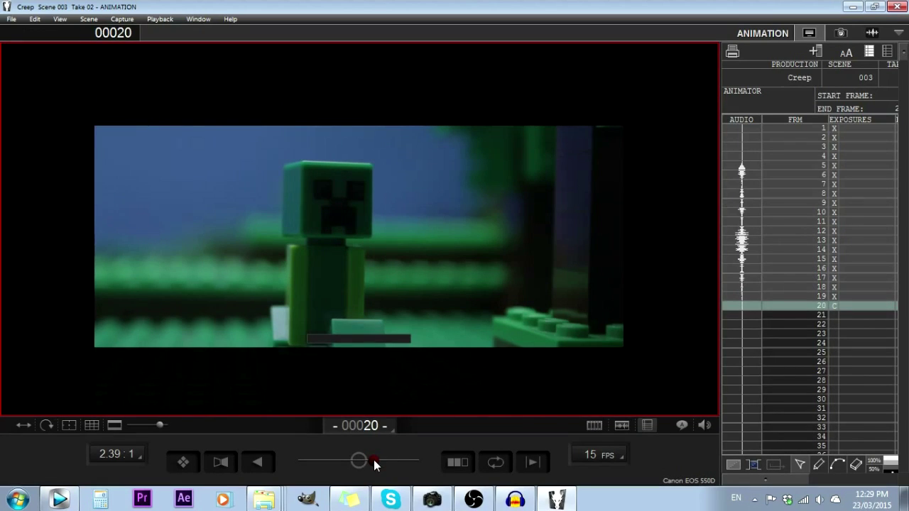
Step: Show the frame timeline, then play back and step through the captured frames
click(594, 423)
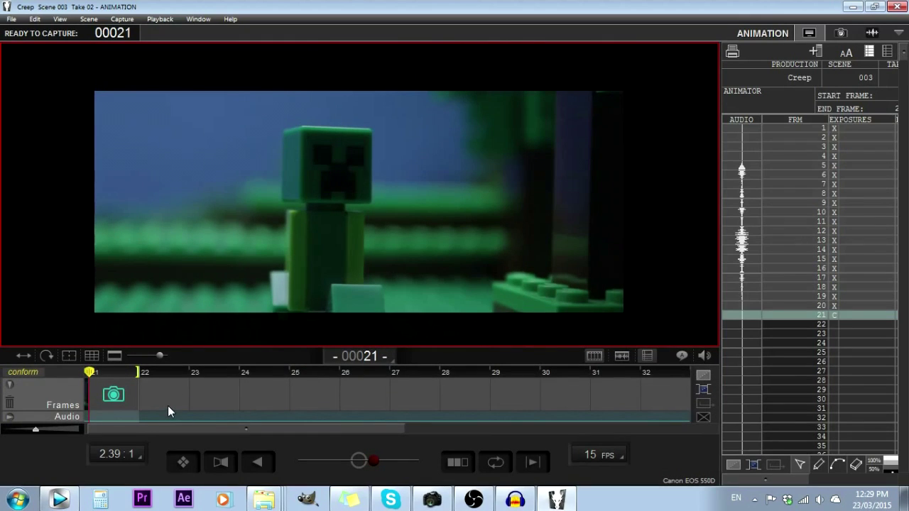
key(0)
key(0)
key(Left)
key(Left)
key(Left)
key(Left)
key(Left)
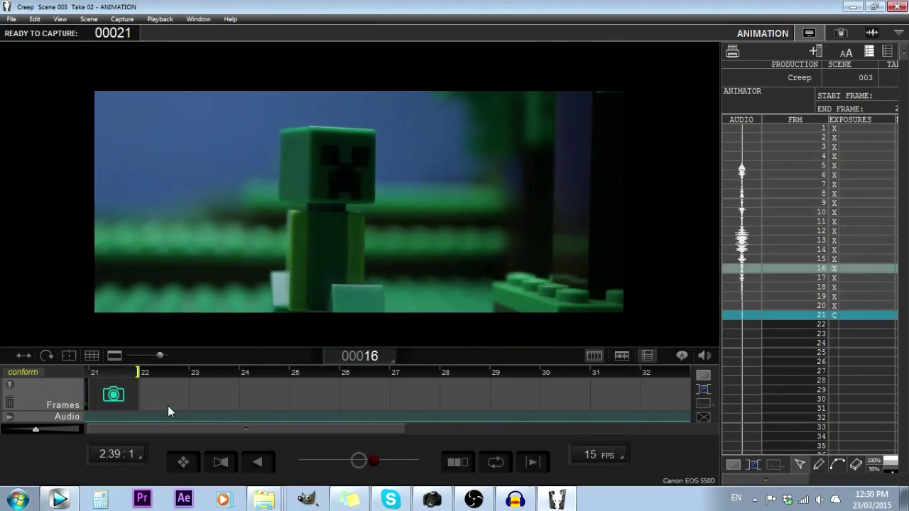
key(Right)
key(Right)
key(Right)
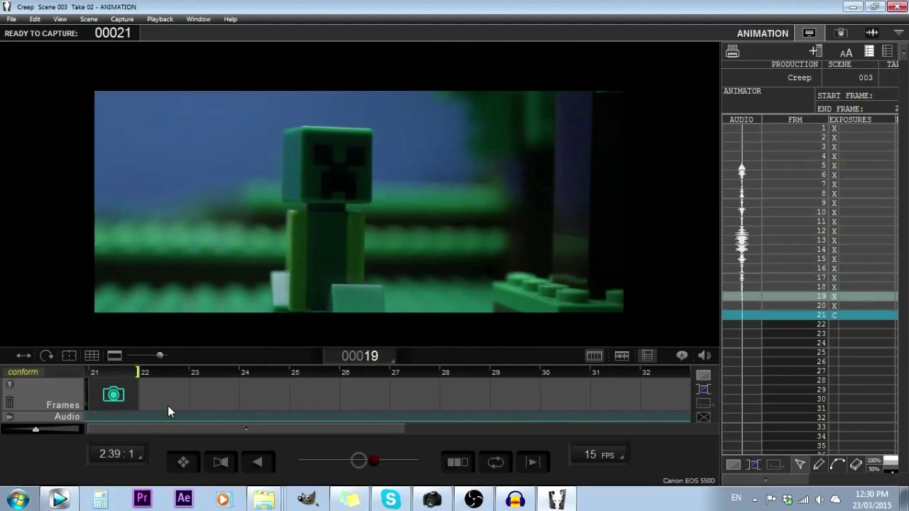
key(Right)
key(Right)
key(Left)
key(Right)
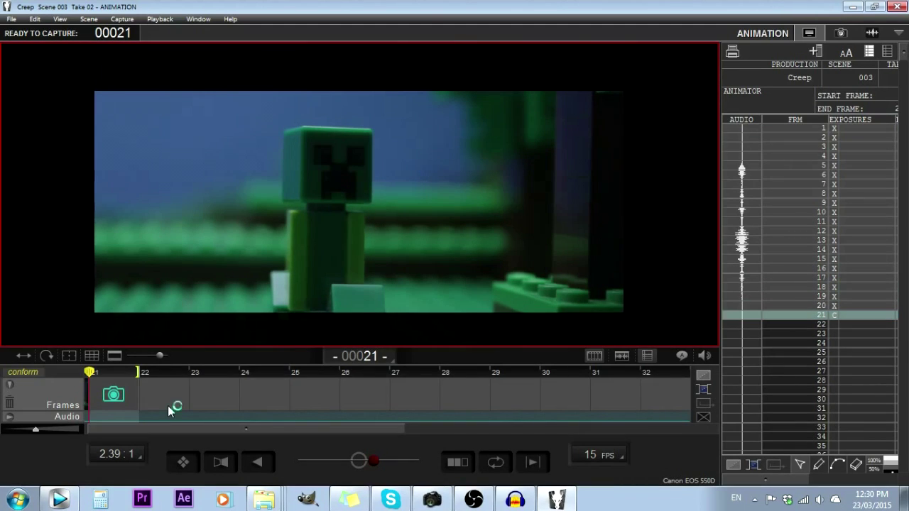
Step: Extend frame 20's hold to five exposures, covering frames 20–24
click(98, 425)
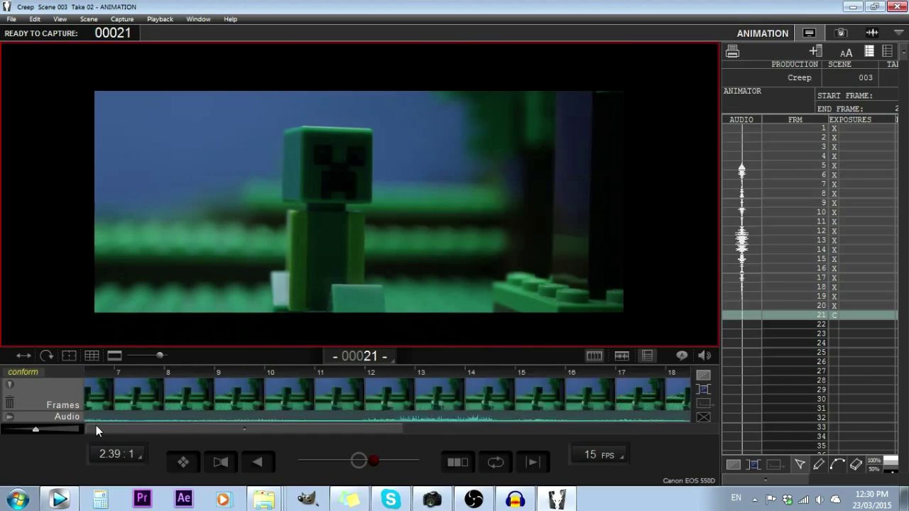
click(228, 430)
click(230, 431)
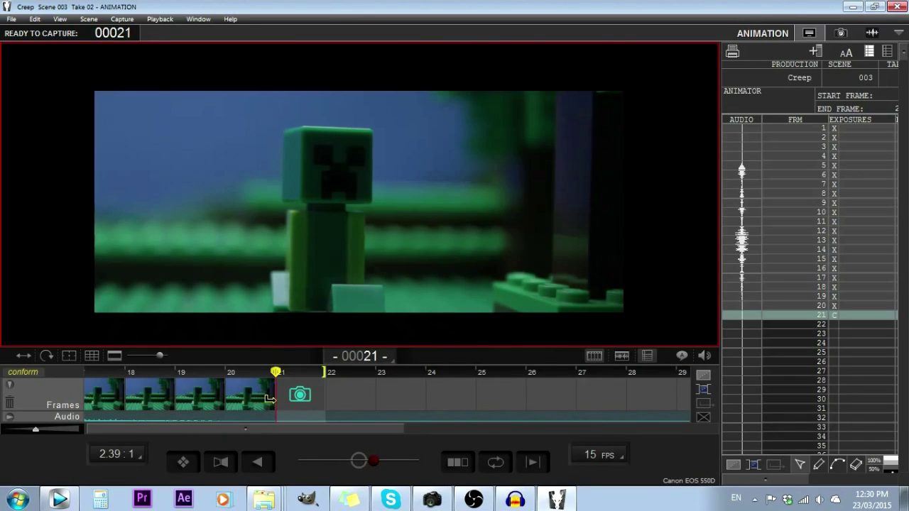
drag(257, 403, 448, 402)
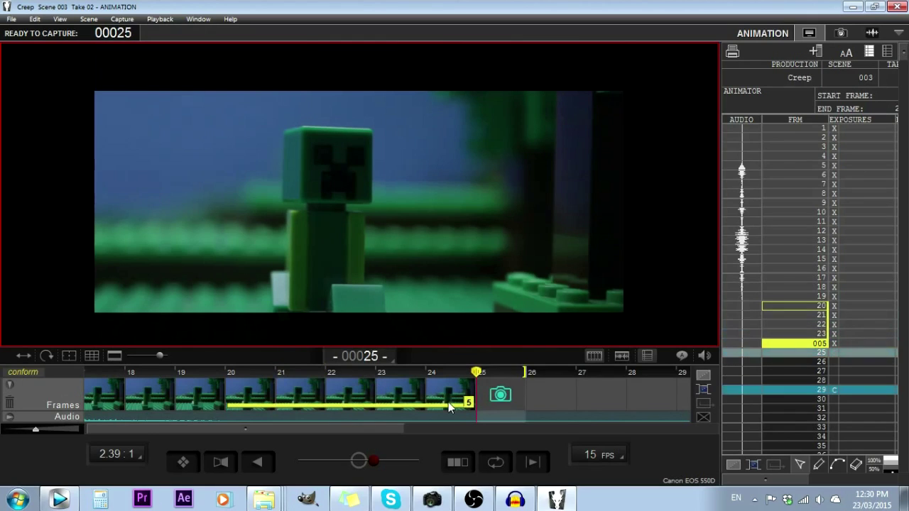
click(11, 19)
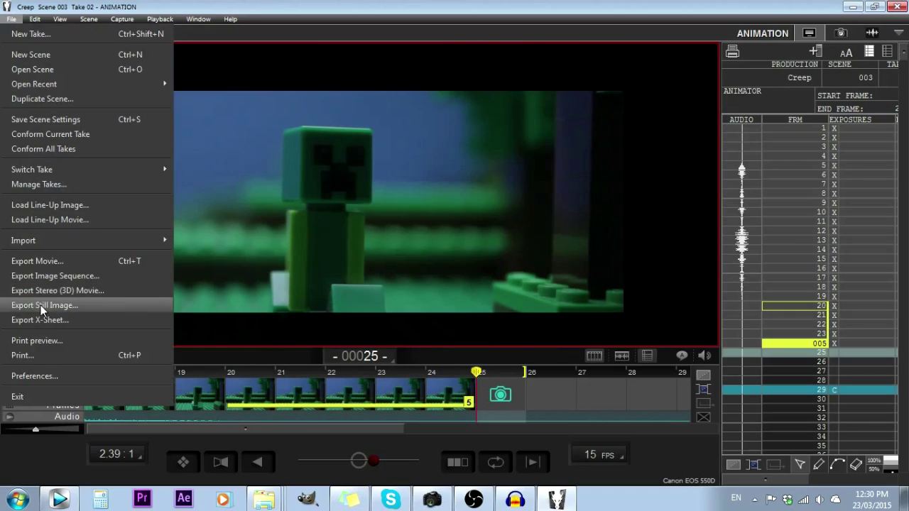
click(51, 135)
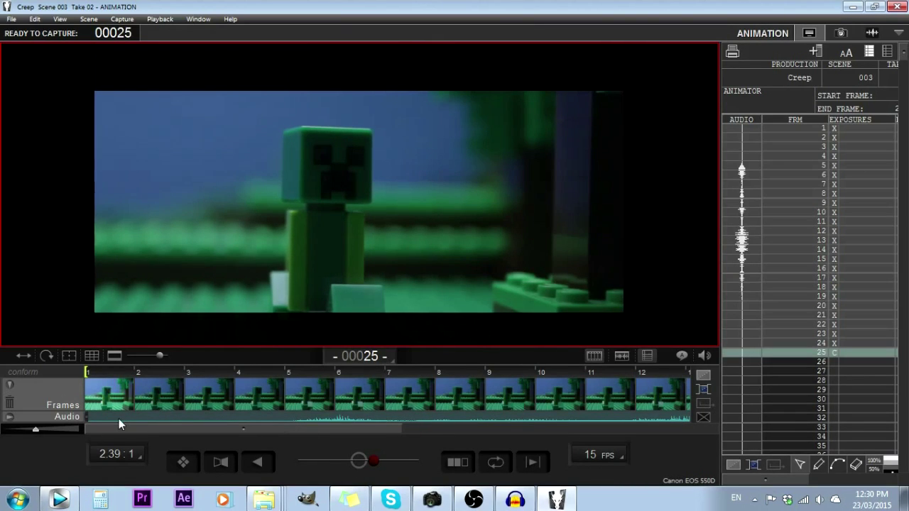
mouse_move(174, 264)
click(11, 19)
click(101, 262)
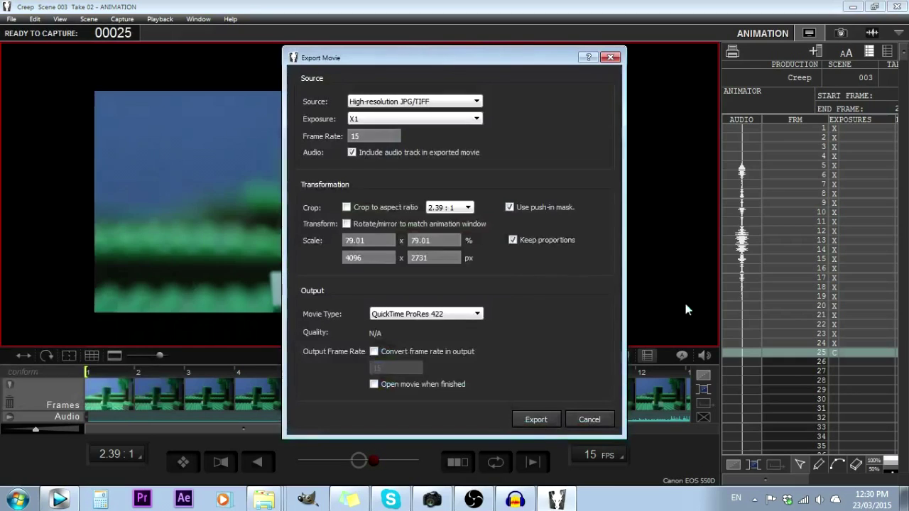
click(578, 420)
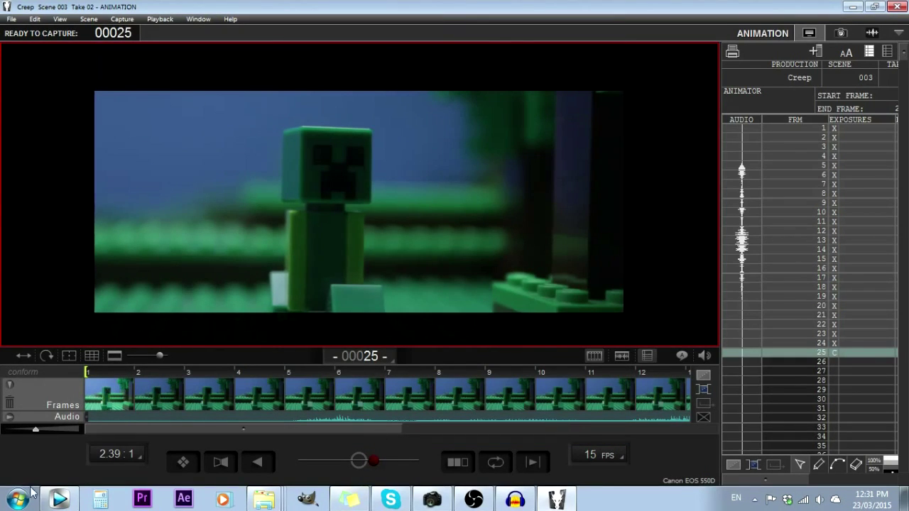
Step: Start a media import in Vegas Pro, selecting a first frame with Open sequence ticked
click(57, 501)
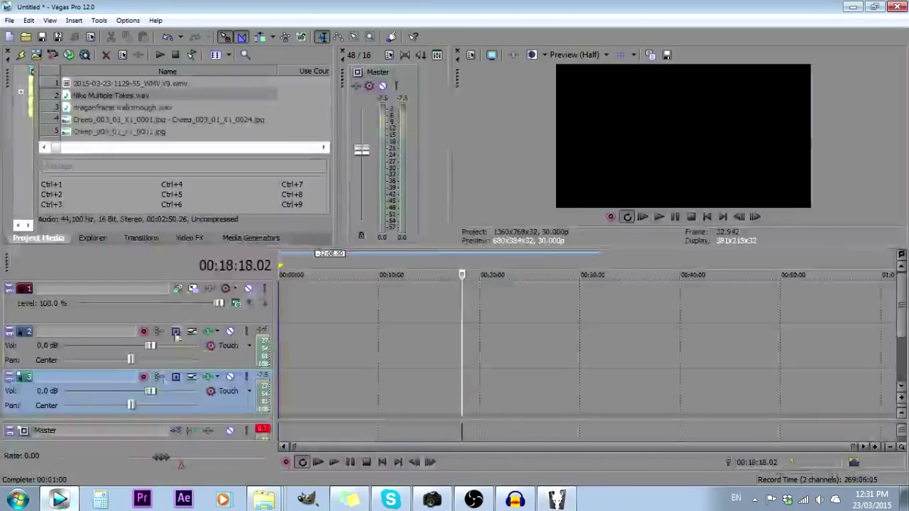
click(27, 21)
mouse_move(10, 20)
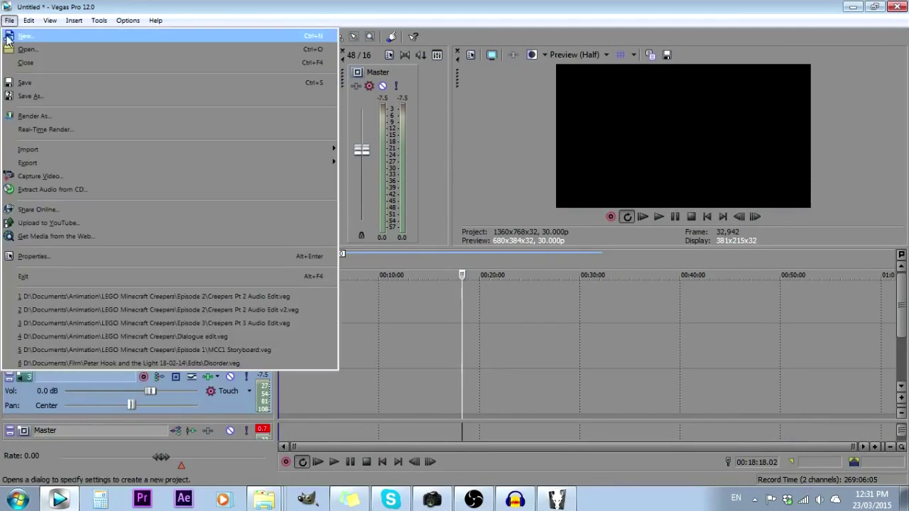
mouse_move(28, 153)
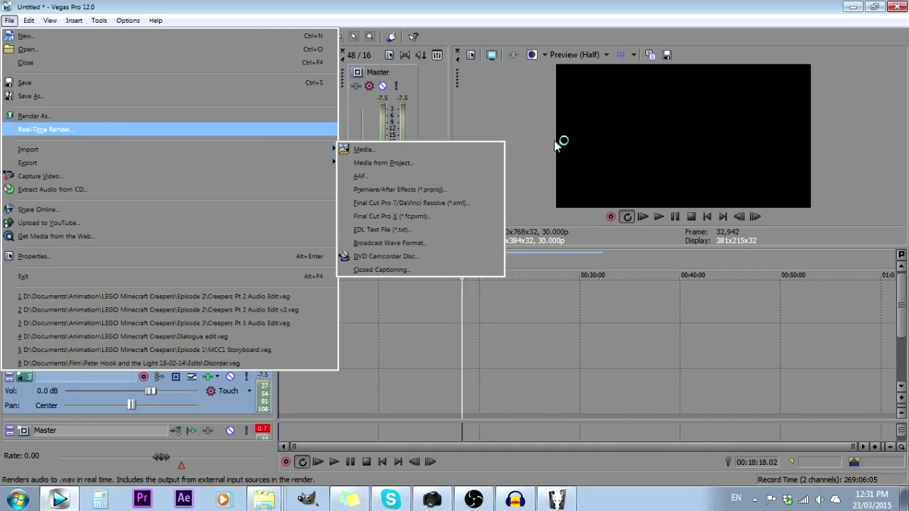
click(372, 149)
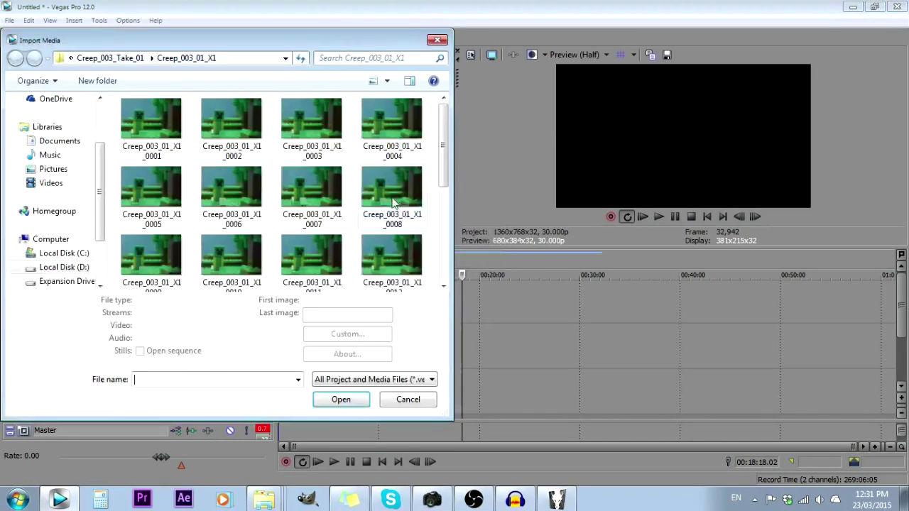
click(158, 128)
click(139, 354)
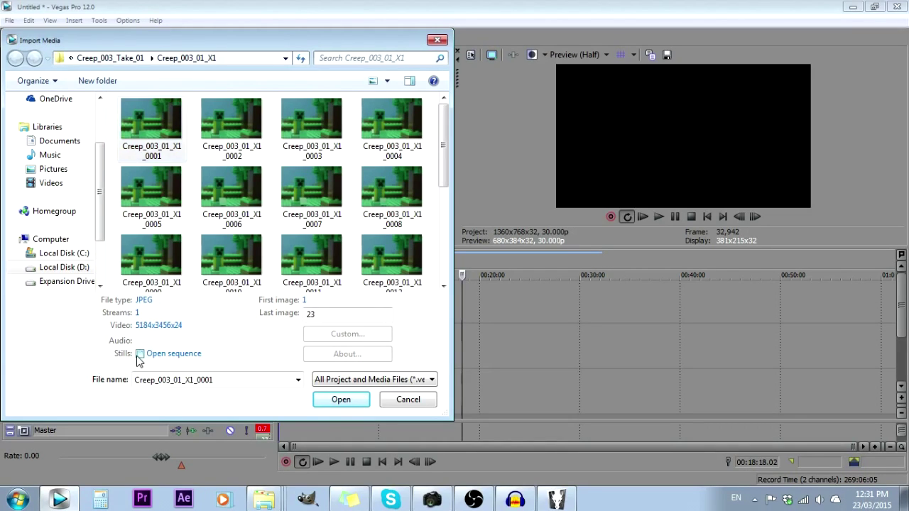
Step: Browse to Creep_003_Take_02/Creep_003_02_X1 and open Creep_003_02_X1_0001 as a sequence
click(109, 57)
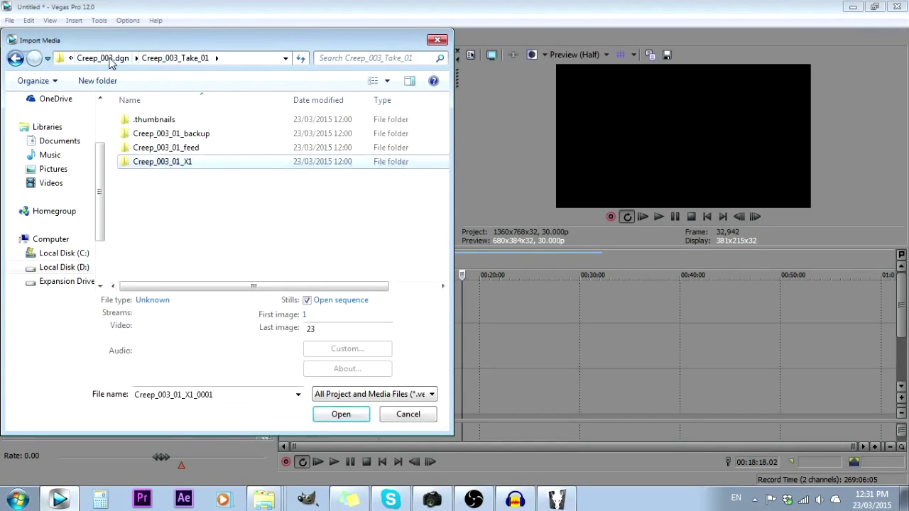
click(103, 58)
click(93, 57)
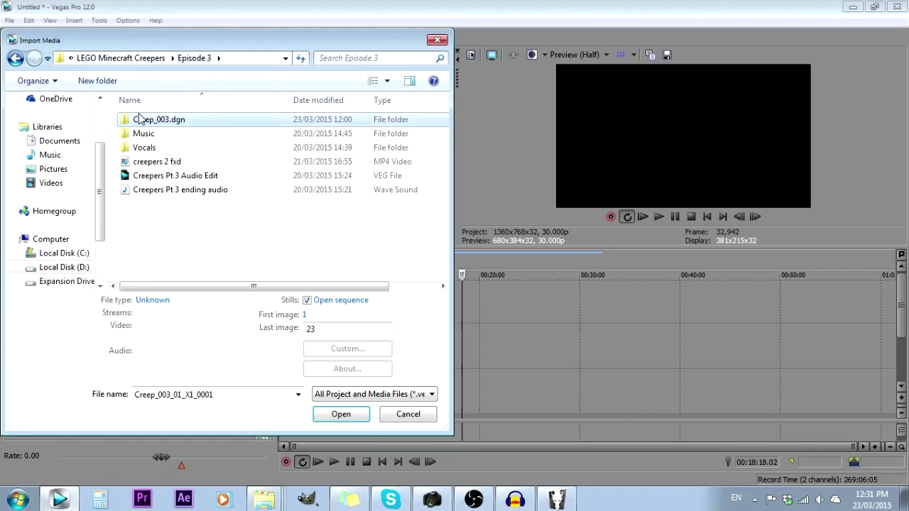
double_click(153, 120)
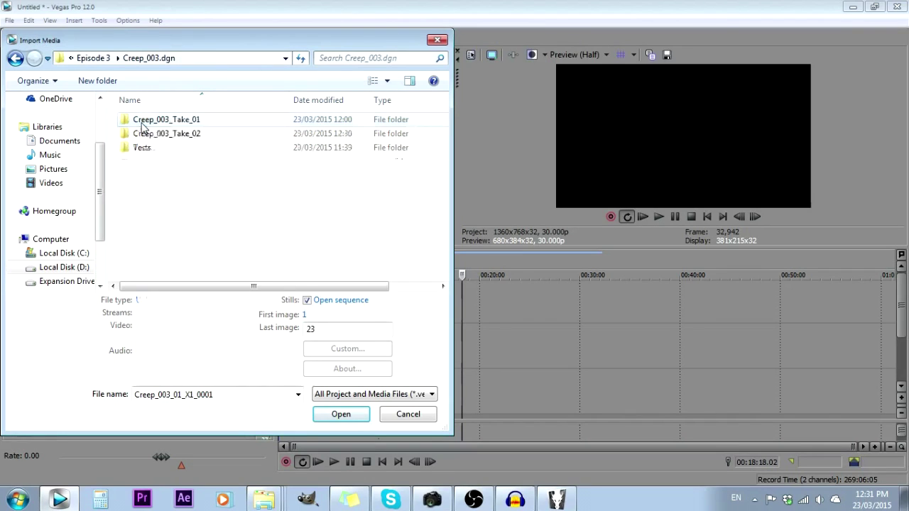
double_click(163, 134)
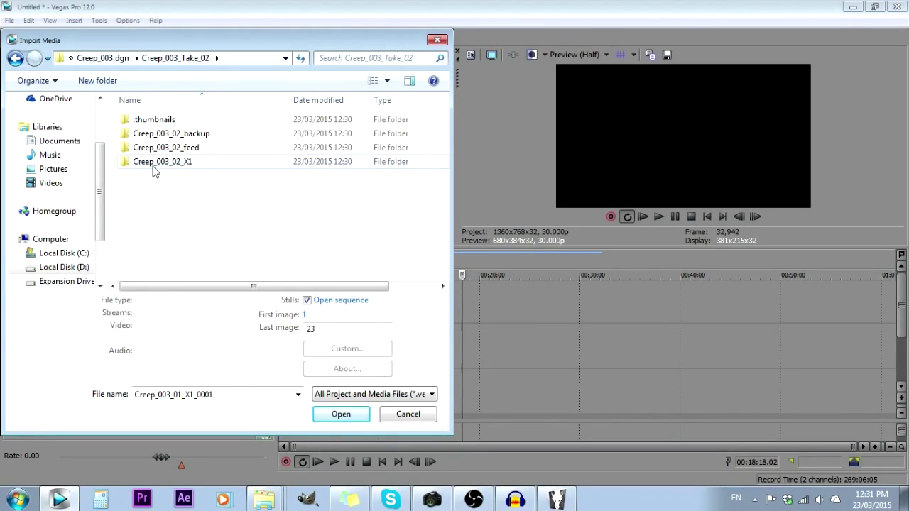
double_click(154, 167)
click(161, 162)
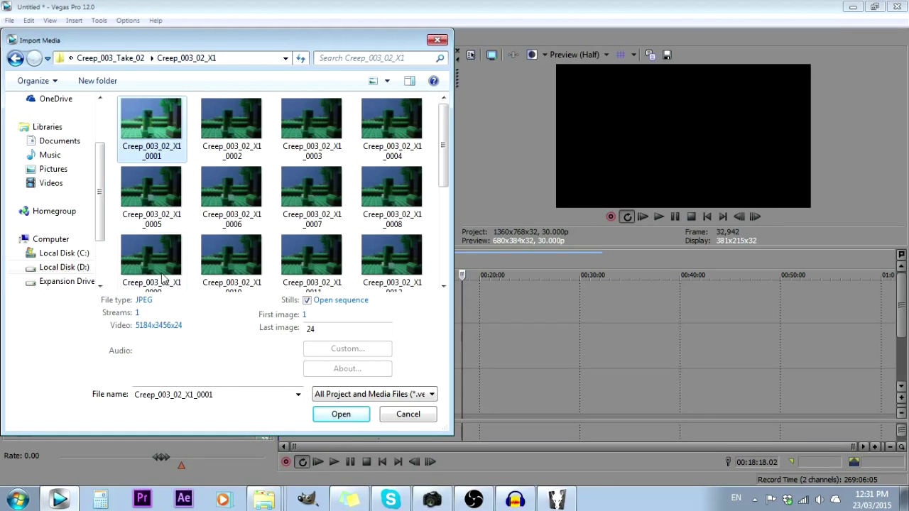
click(326, 417)
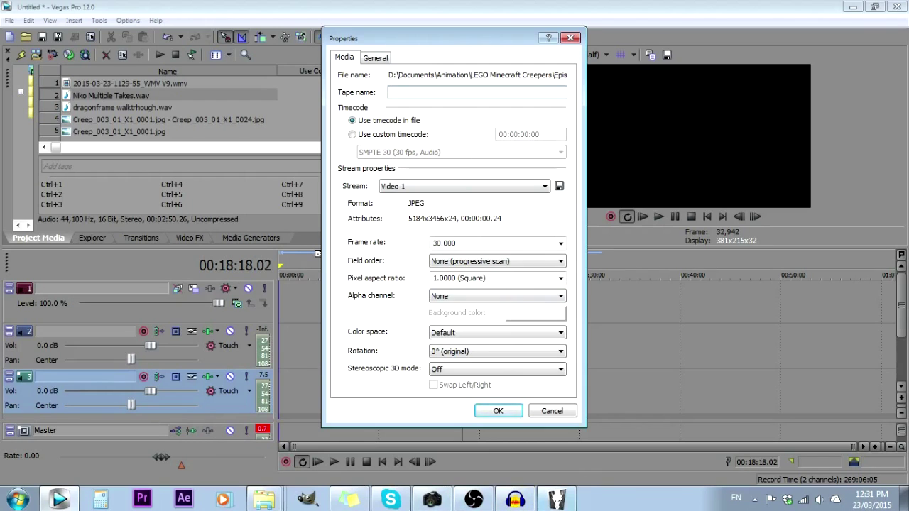
Step: After checking Dragonframe's take rate, set the sequence's frame rate to 15.000 fps
click(555, 499)
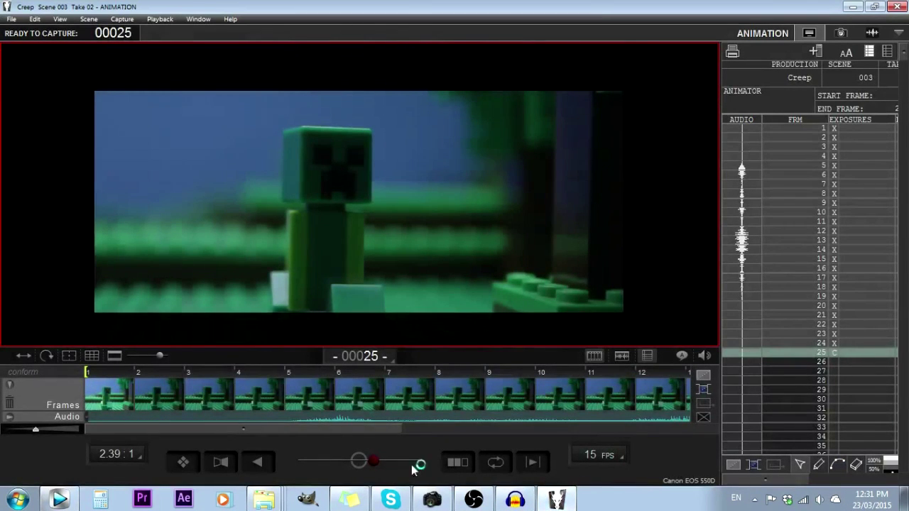
click(59, 500)
click(497, 243)
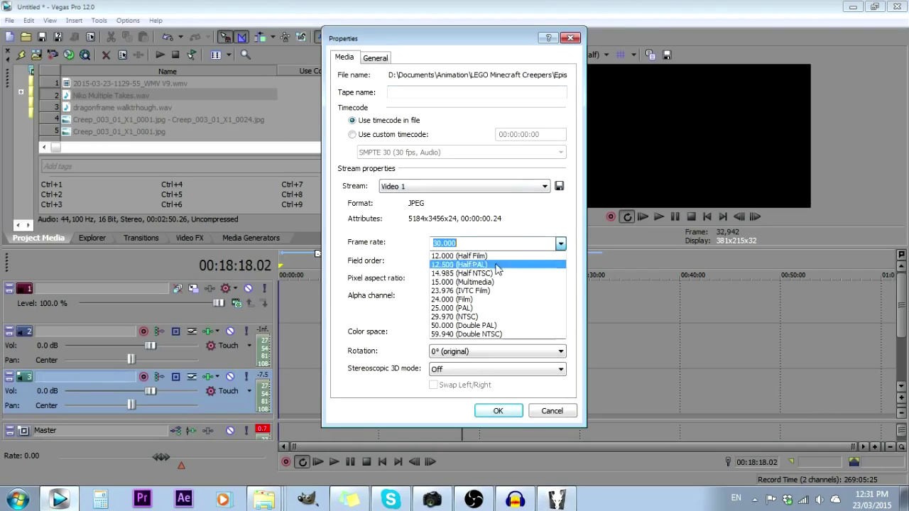
click(499, 297)
click(498, 410)
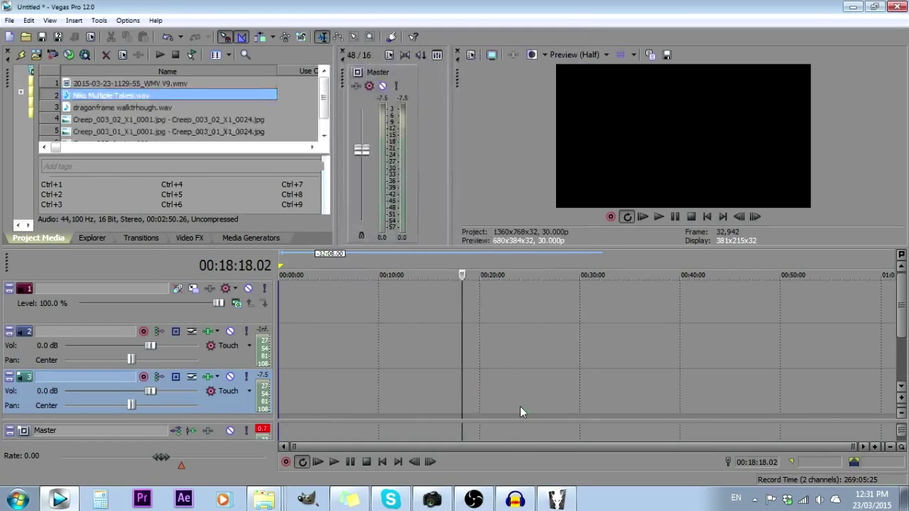
Step: Place the Take 02 sequence at the start of video track 1, keeping the existing project settings
click(200, 120)
drag(199, 116, 276, 295)
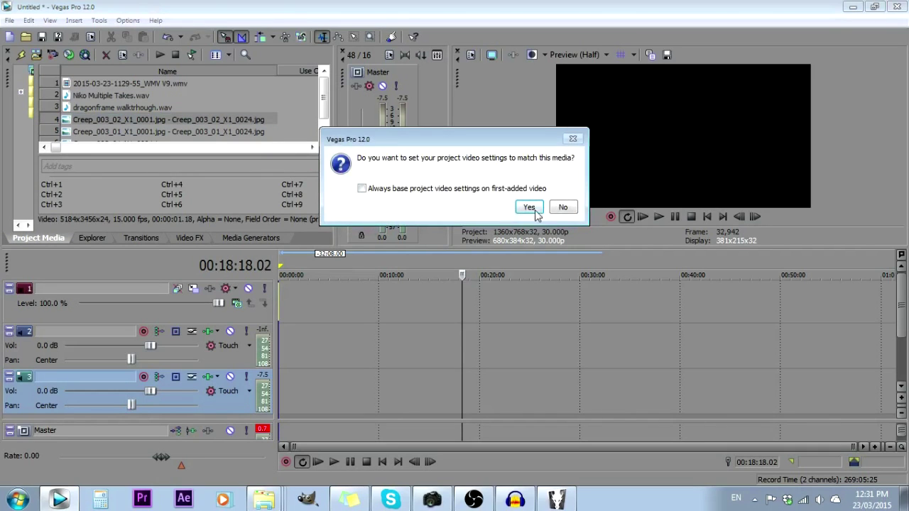
click(562, 207)
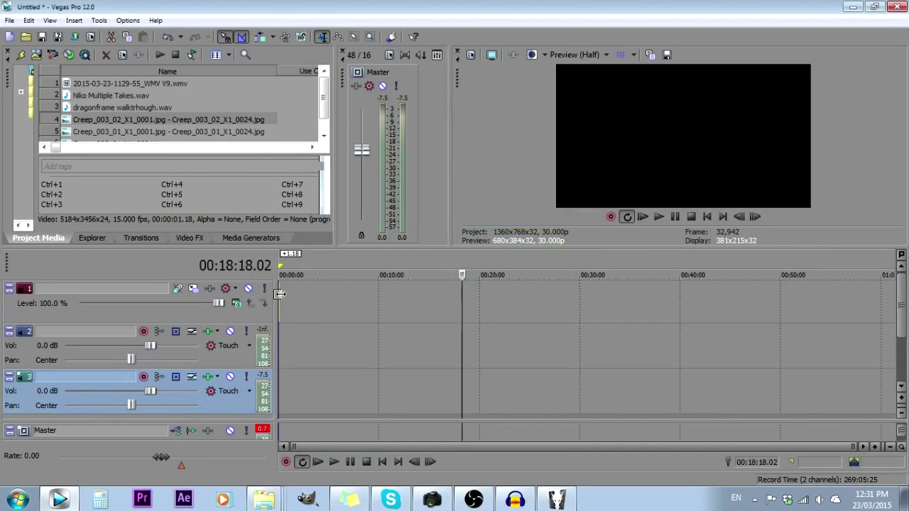
scroll(340, 345, down, 3)
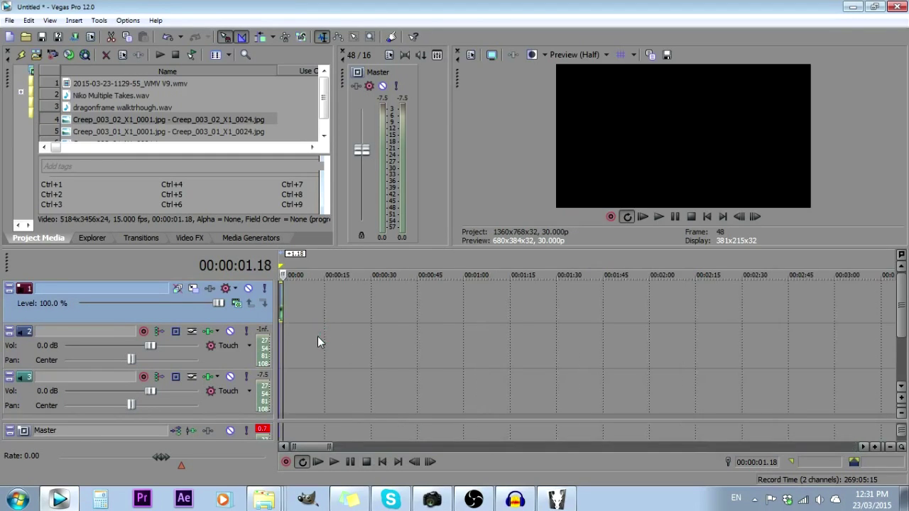
scroll(317, 335, up, 5)
Step: Play the image sequence from the start of the clip
click(282, 311)
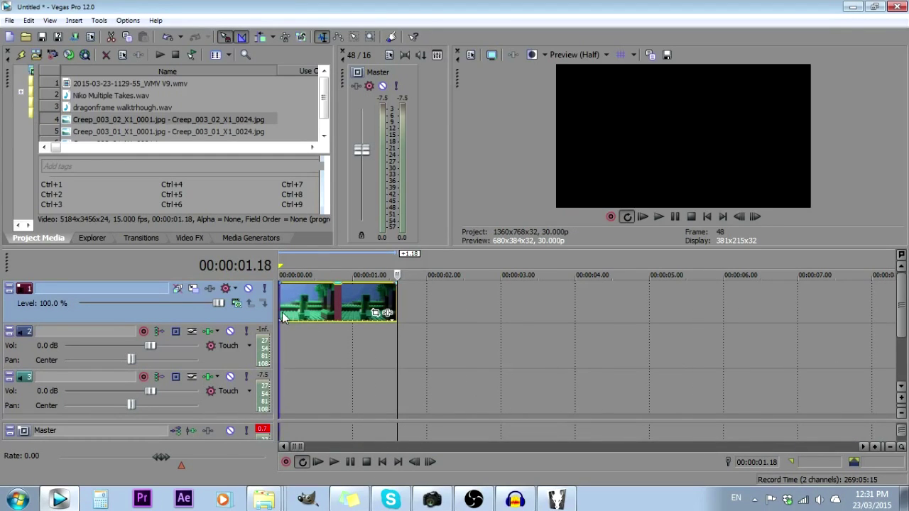
click(660, 217)
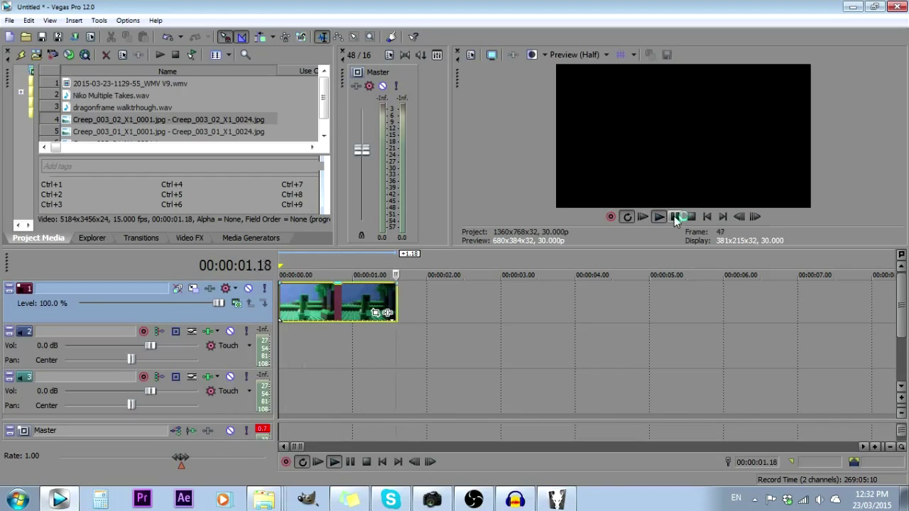
click(674, 216)
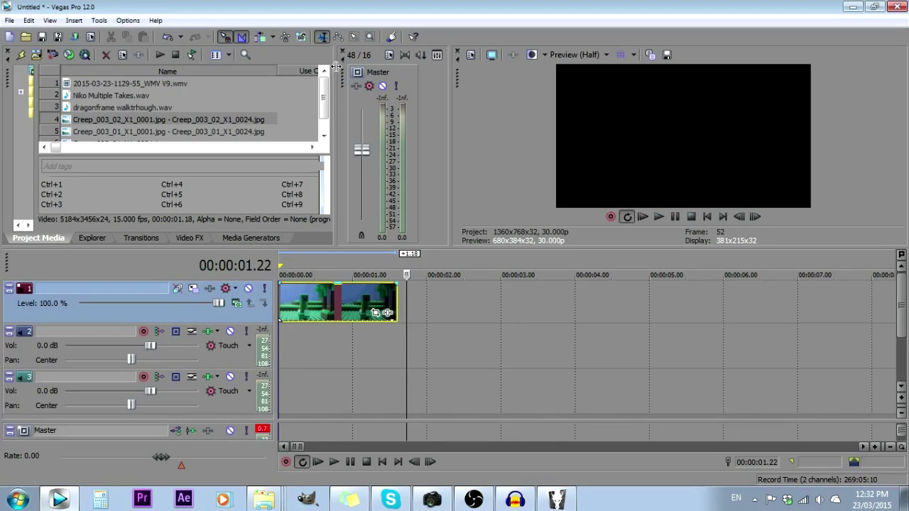
Step: Lay Niko Multiple Takes.wav on track 2 at 0 and replay it with the clip
click(96, 96)
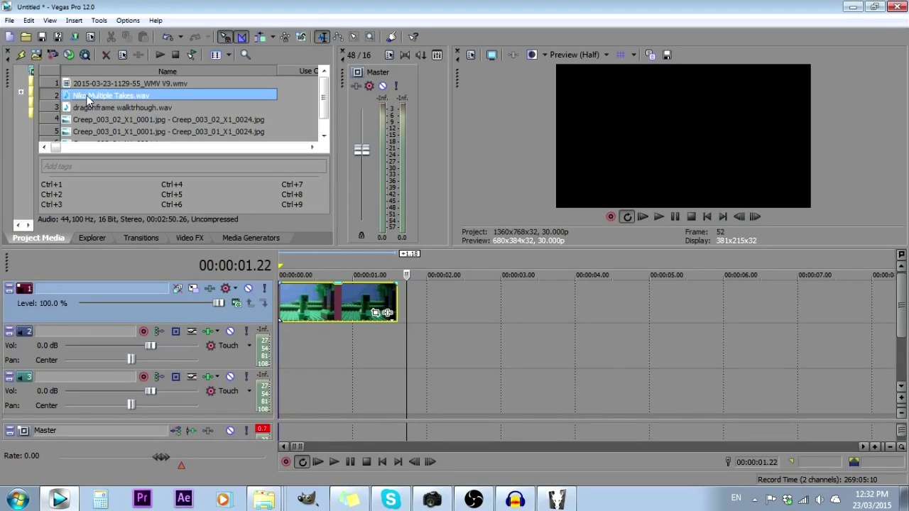
drag(87, 100, 279, 304)
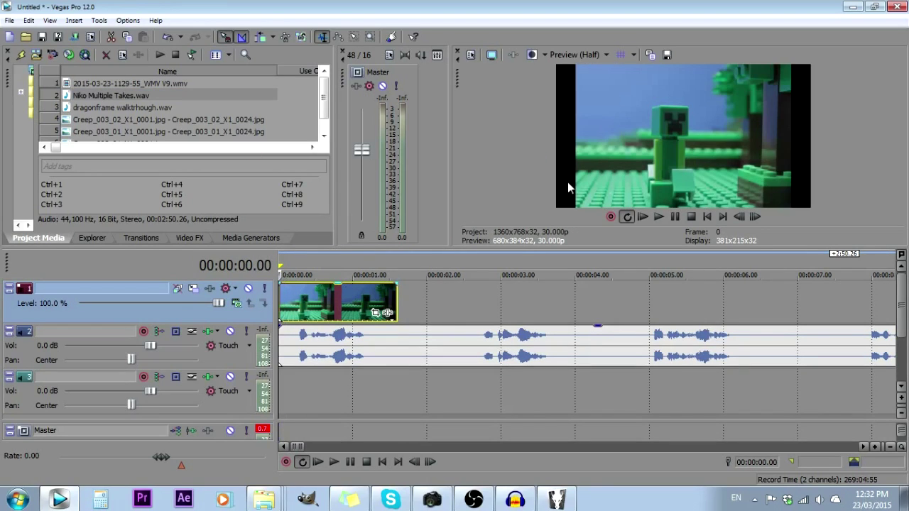
click(656, 217)
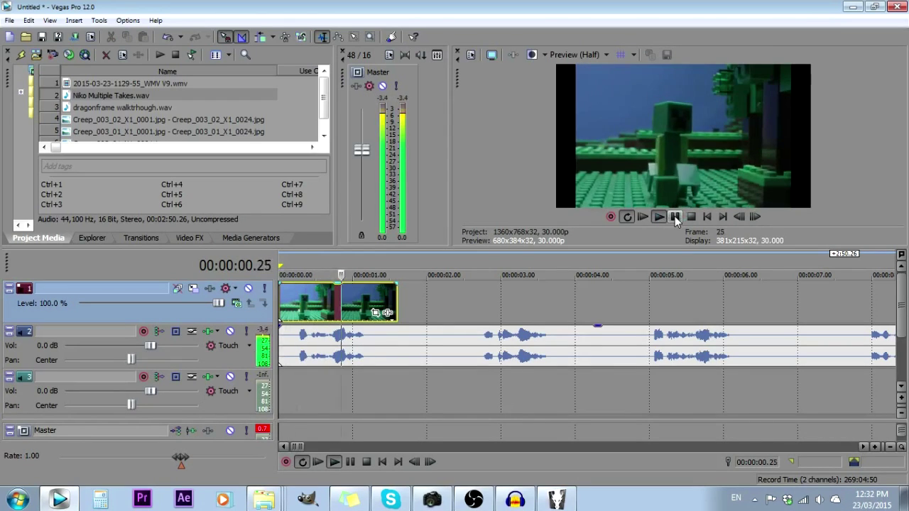
click(675, 217)
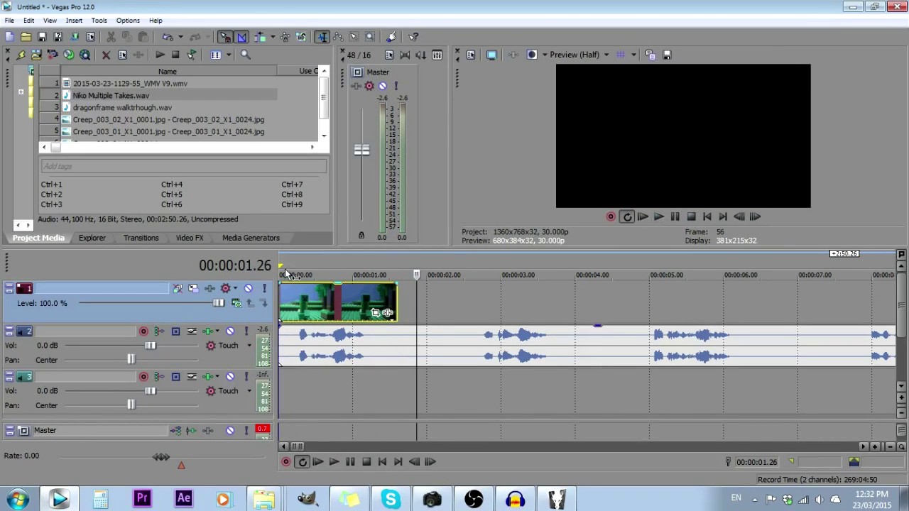
click(305, 304)
click(658, 216)
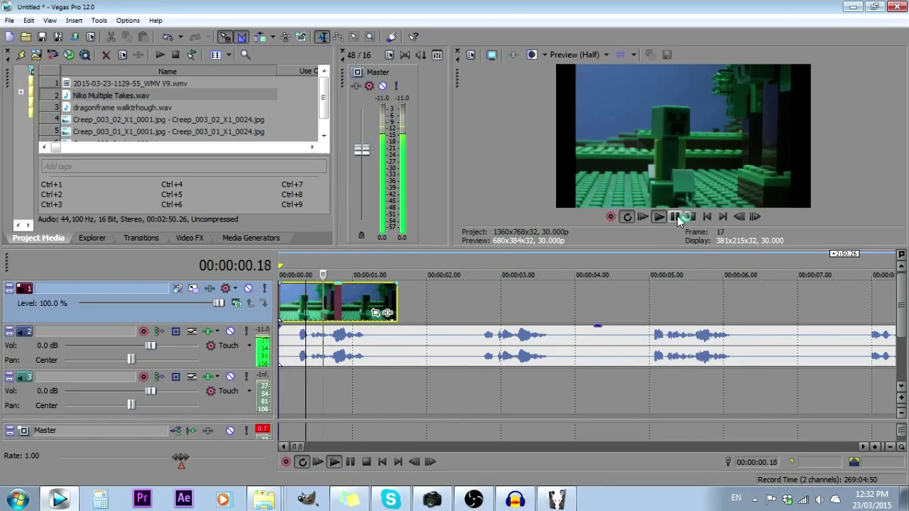
click(386, 313)
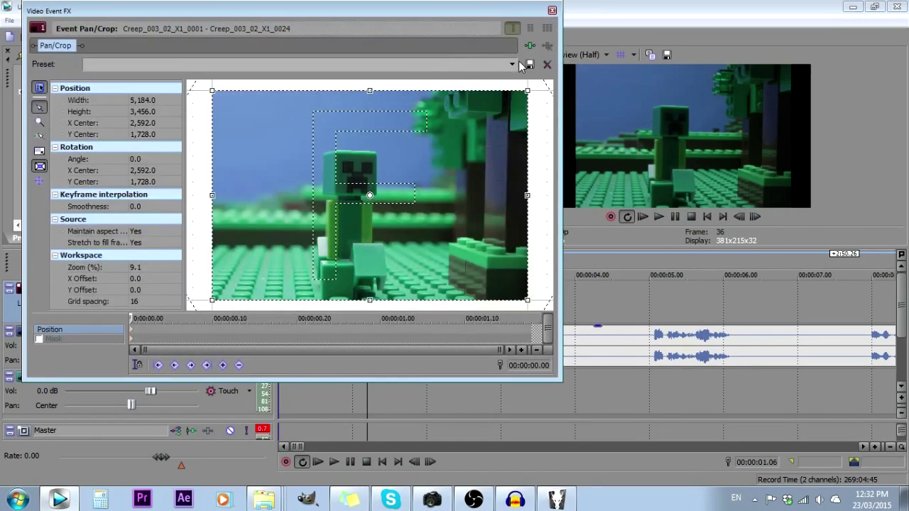
Step: Apply the '2.39:1 on Canon 550d' crop preset and play the clip against the dialogue
click(514, 64)
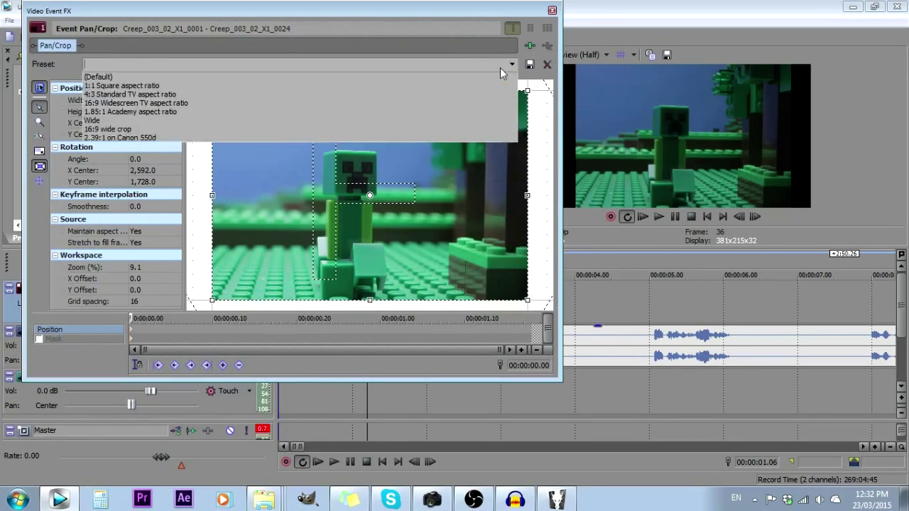
click(313, 138)
click(279, 297)
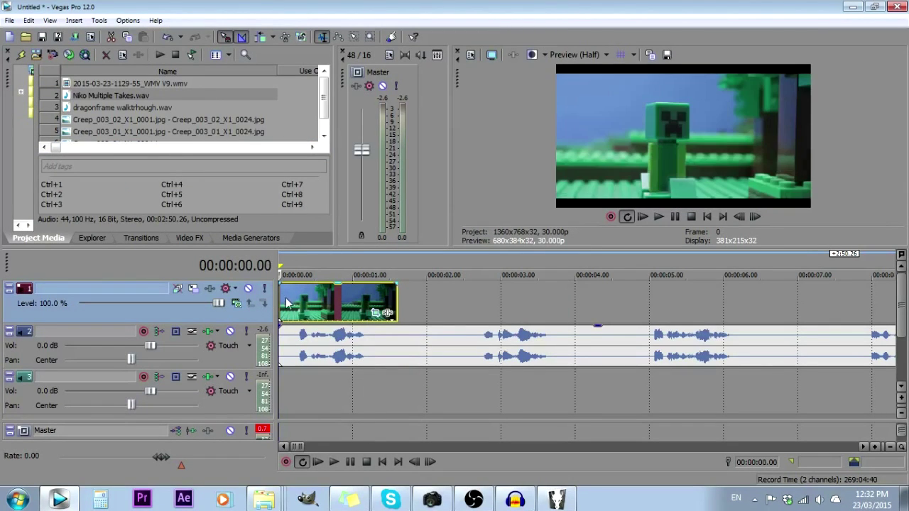
click(658, 217)
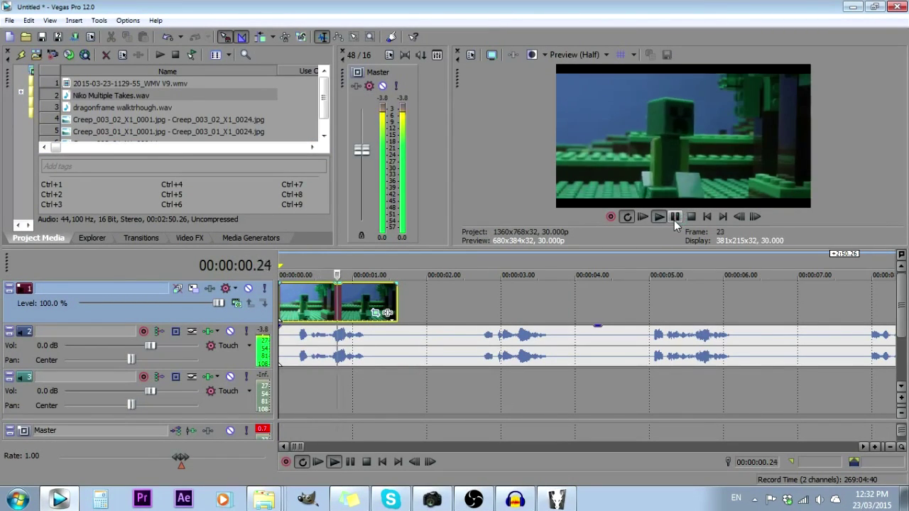
click(674, 218)
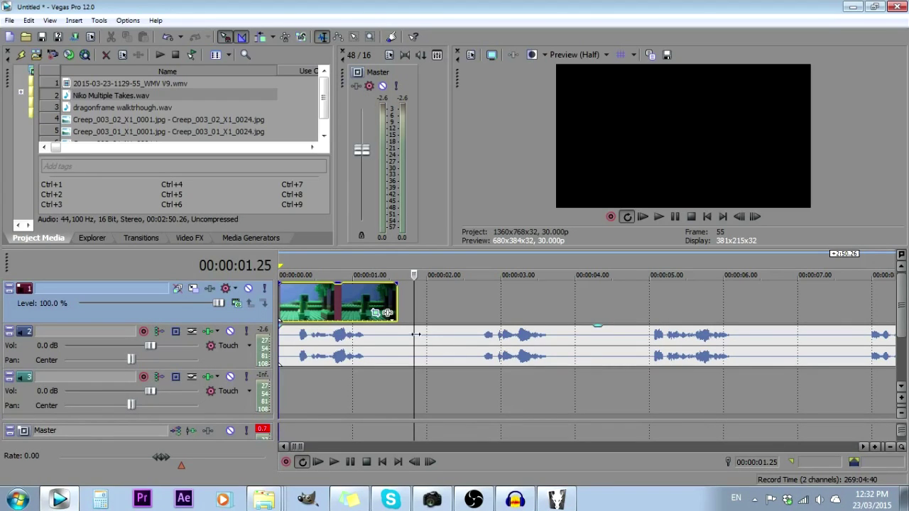
right_click(332, 307)
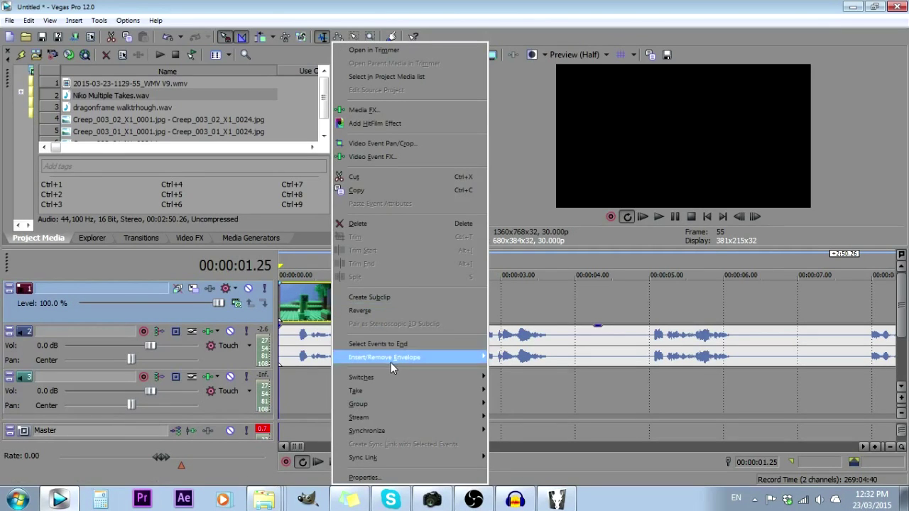
Step: Set the video event's Switches to Disable Resample and scrub to frame 16 to check
mouse_move(392, 368)
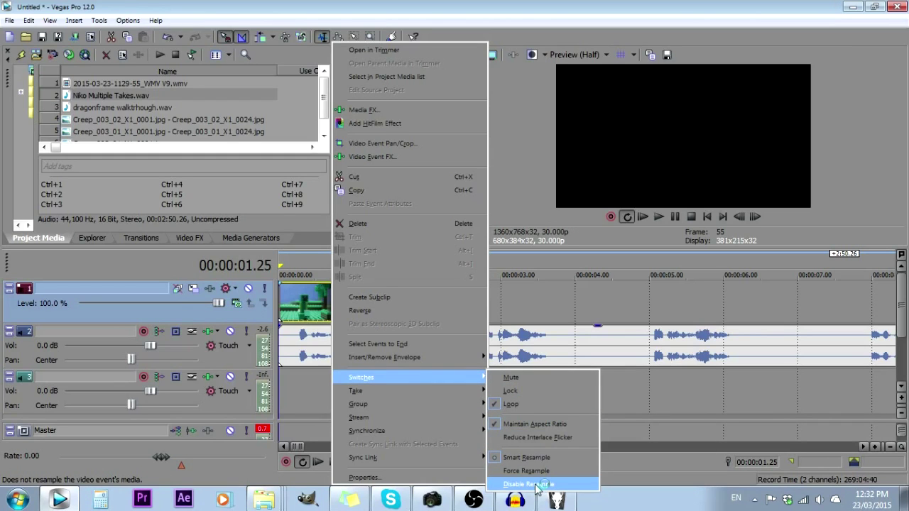
click(542, 281)
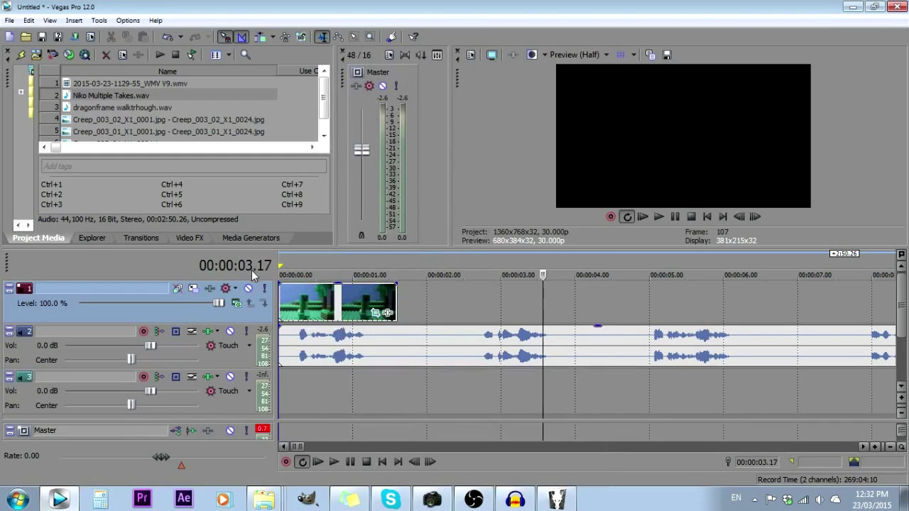
click(322, 299)
right_click(322, 303)
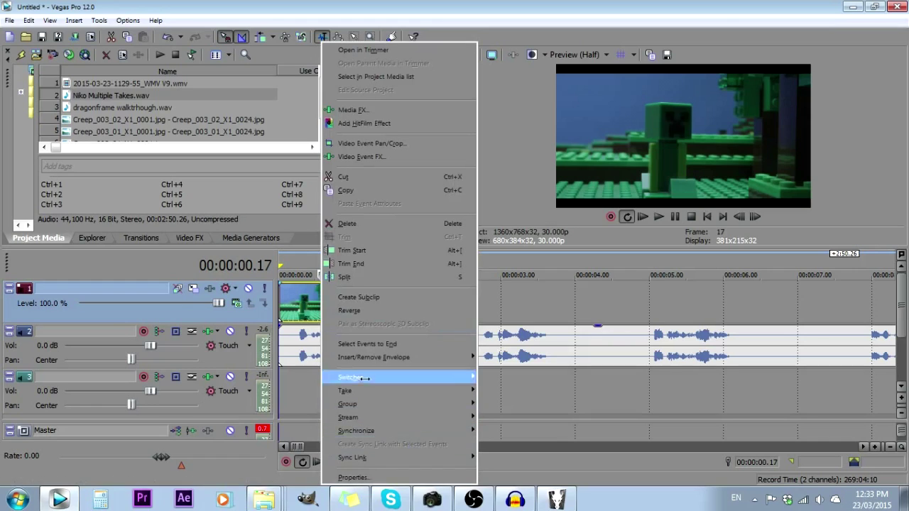
mouse_move(360, 381)
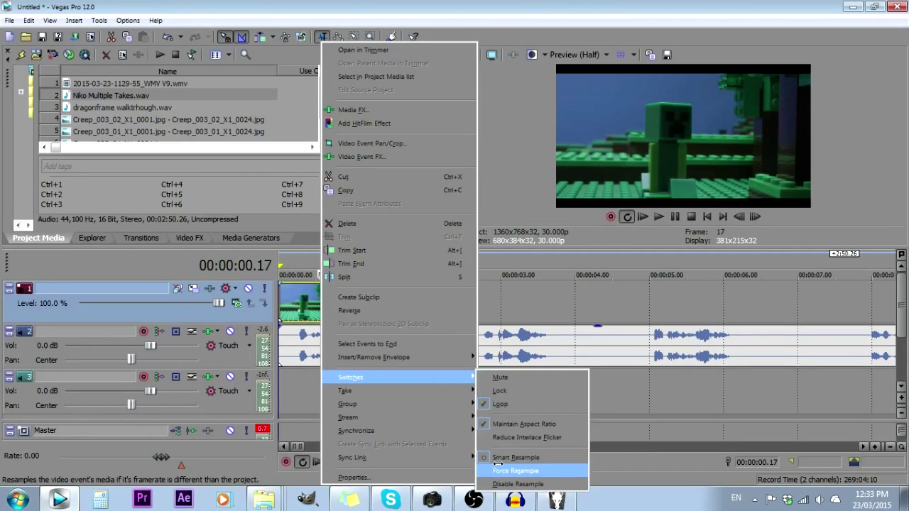
click(504, 484)
click(318, 305)
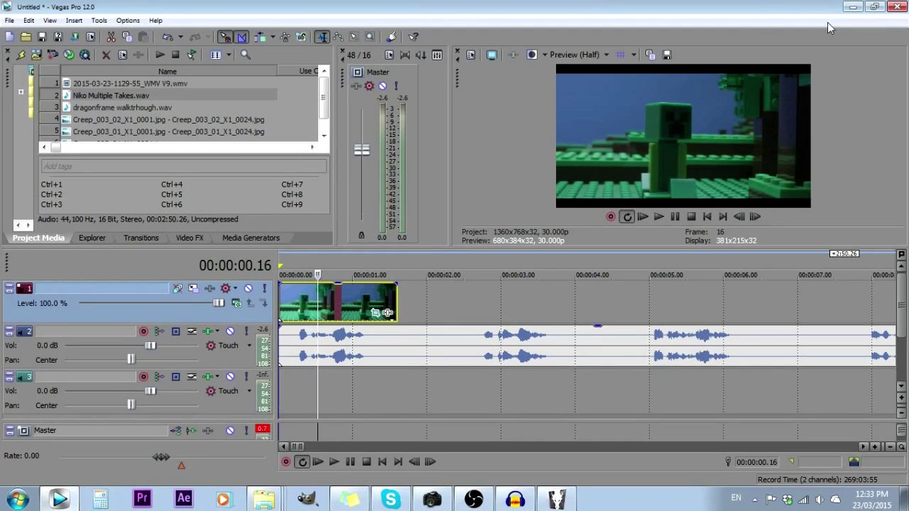
click(331, 332)
Step: Box-select the timeline events with the Selection Edit Tool, then switch to Dragonframe
right_click(345, 304)
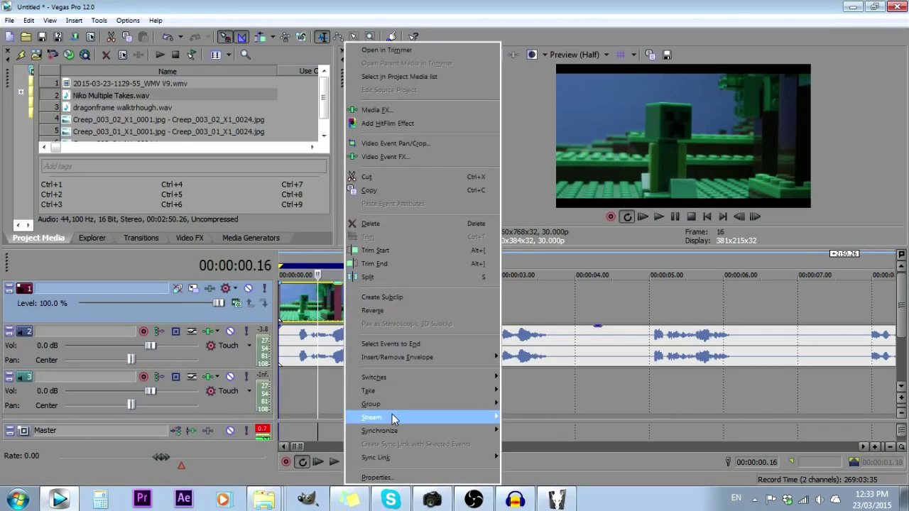
mouse_move(385, 375)
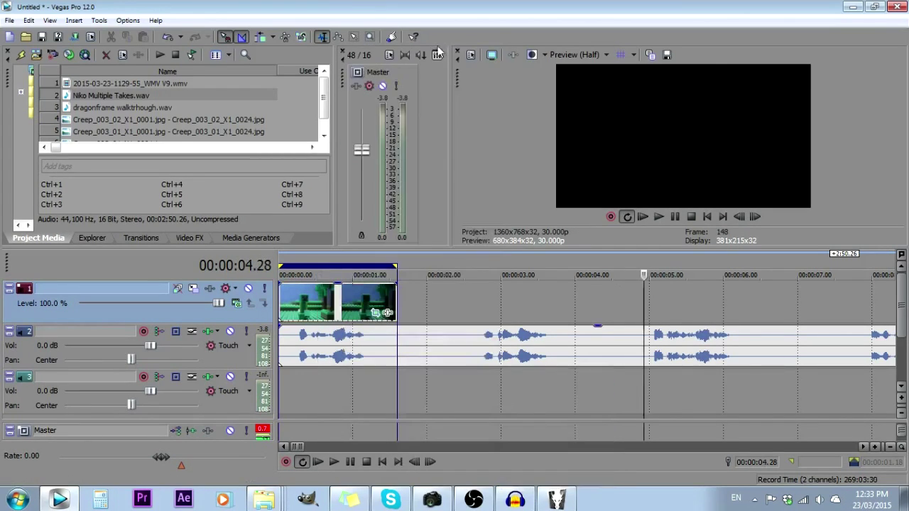
click(355, 37)
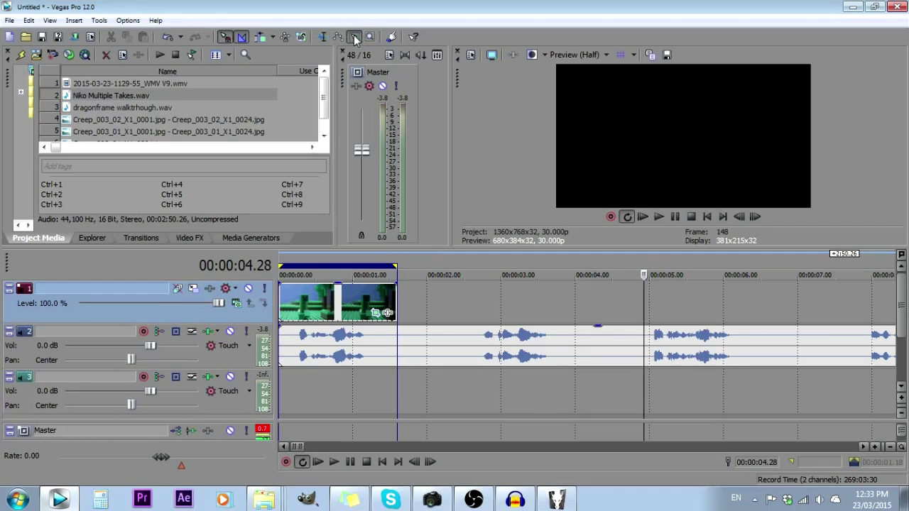
drag(653, 288, 469, 360)
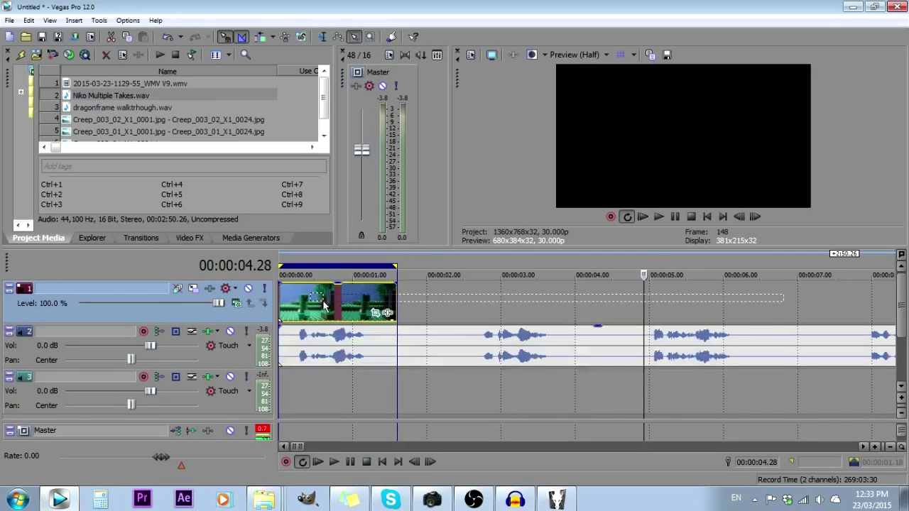
key(alt+Tab)
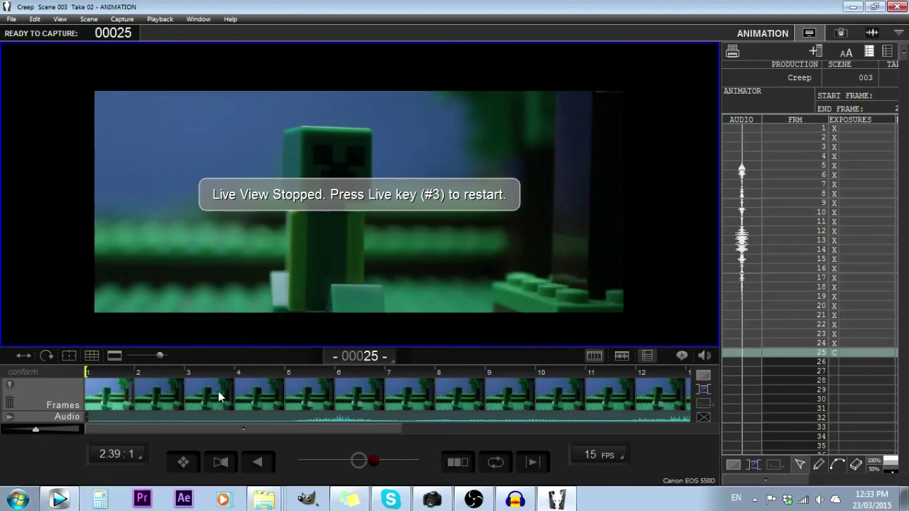
Step: Keep the 2.39 : 1 aspect mask after cancelling the Custom ratio option
click(131, 455)
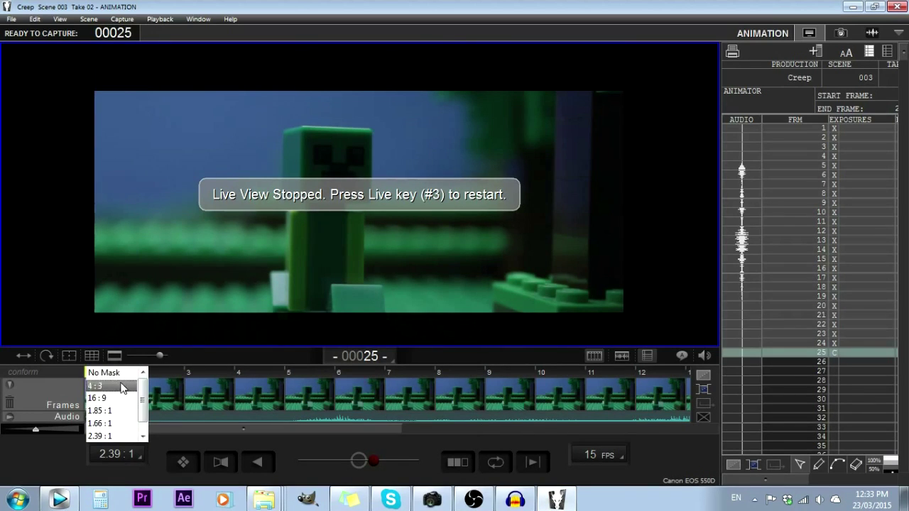
scroll(134, 404, down, 1)
click(122, 435)
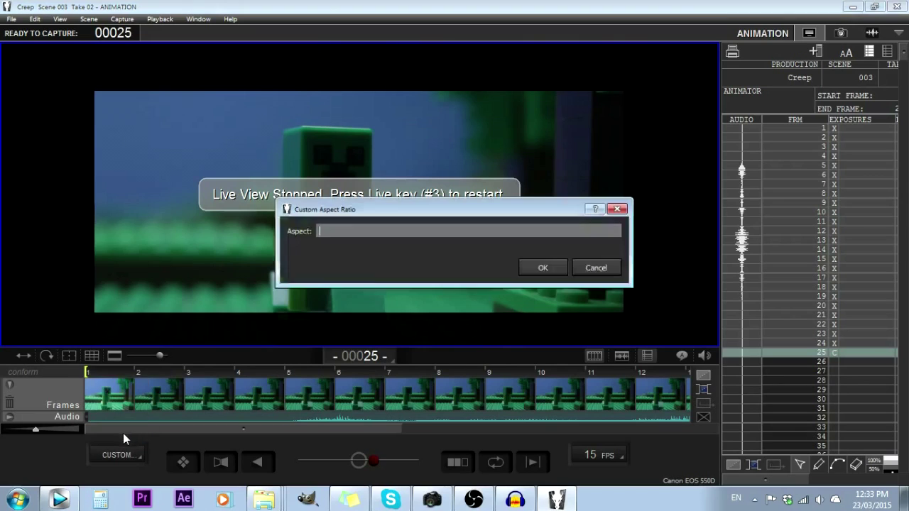
click(596, 268)
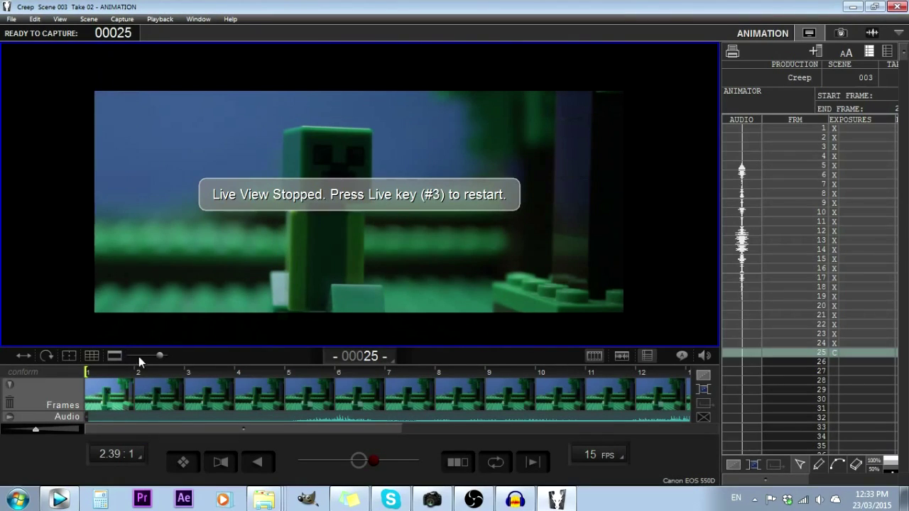
Step: Make the letterbox mask semi-transparent and overlay a guide grid on the frame
drag(162, 355, 182, 362)
mouse_move(298, 265)
click(91, 356)
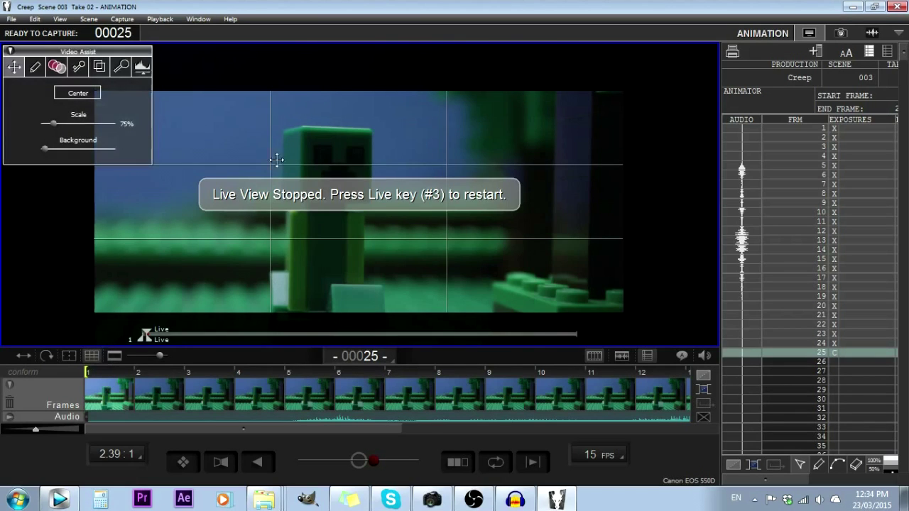
Step: In View > Grid..., use Size To Aspect Mask with 2 horizontal and 2 vertical lines
click(60, 19)
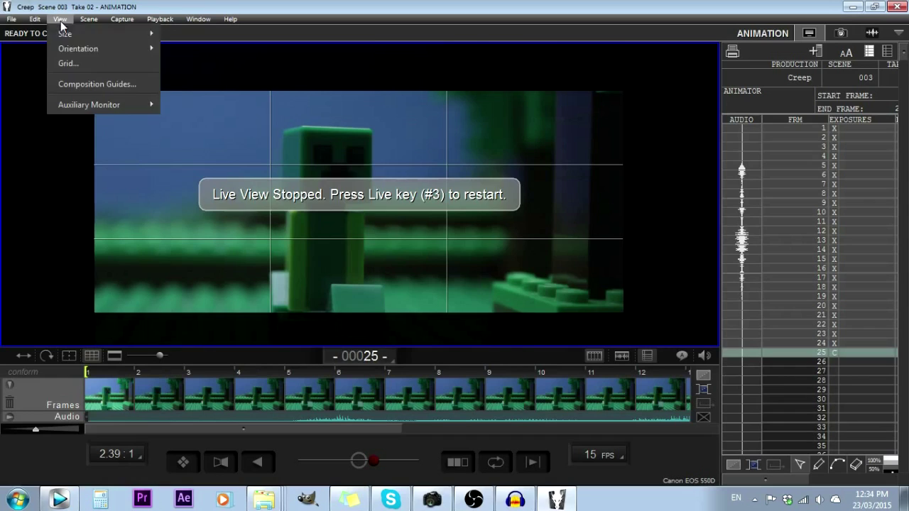
click(91, 63)
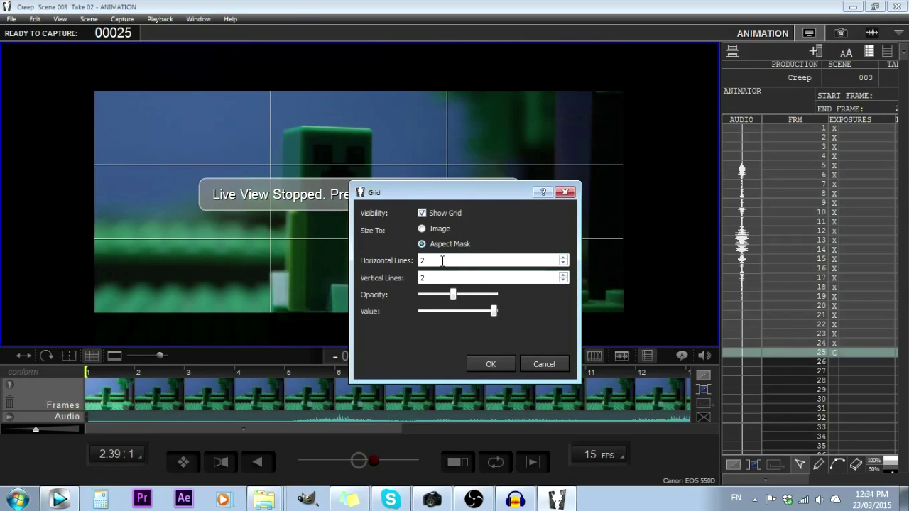
click(492, 361)
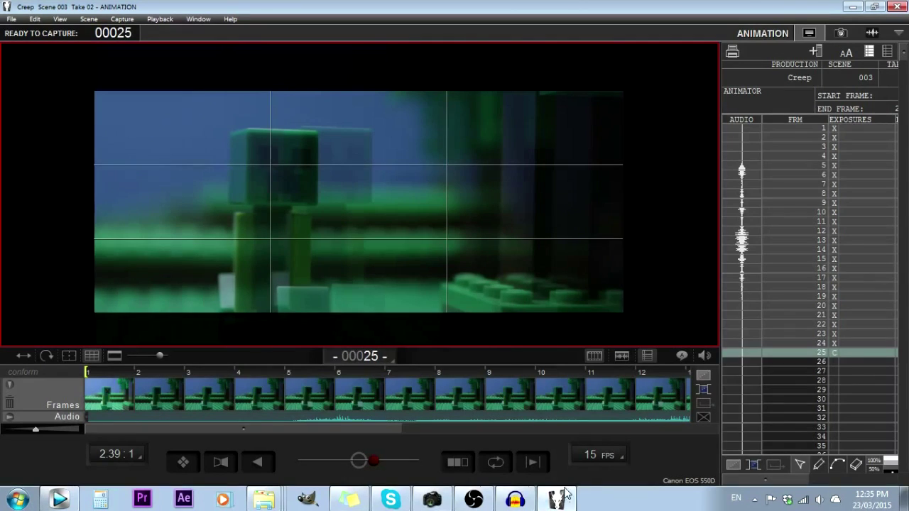
click(59, 499)
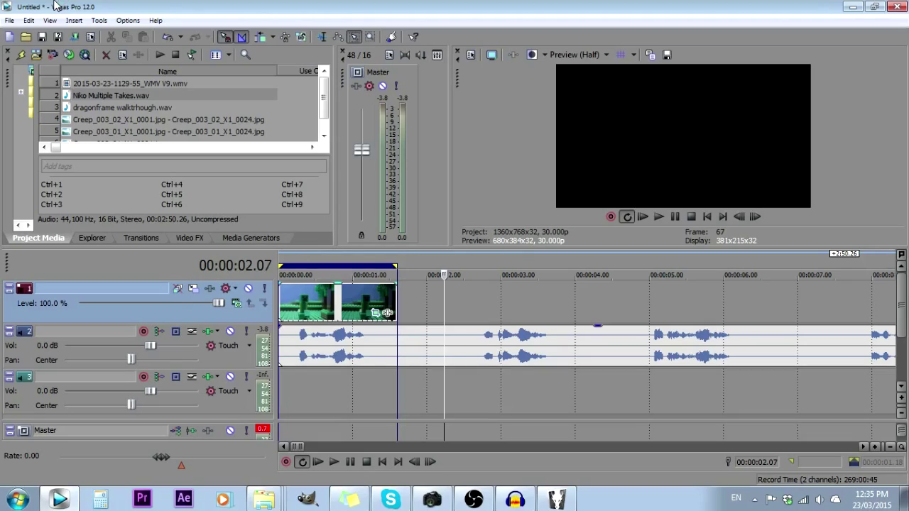
Step: Drag across the empty timeline area below the Creeper clip and dialogue tracks
drag(445, 362, 457, 369)
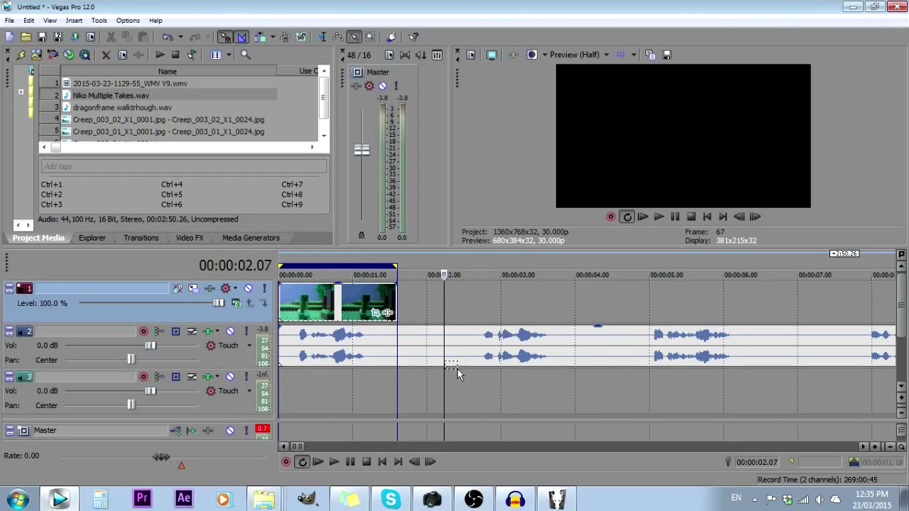